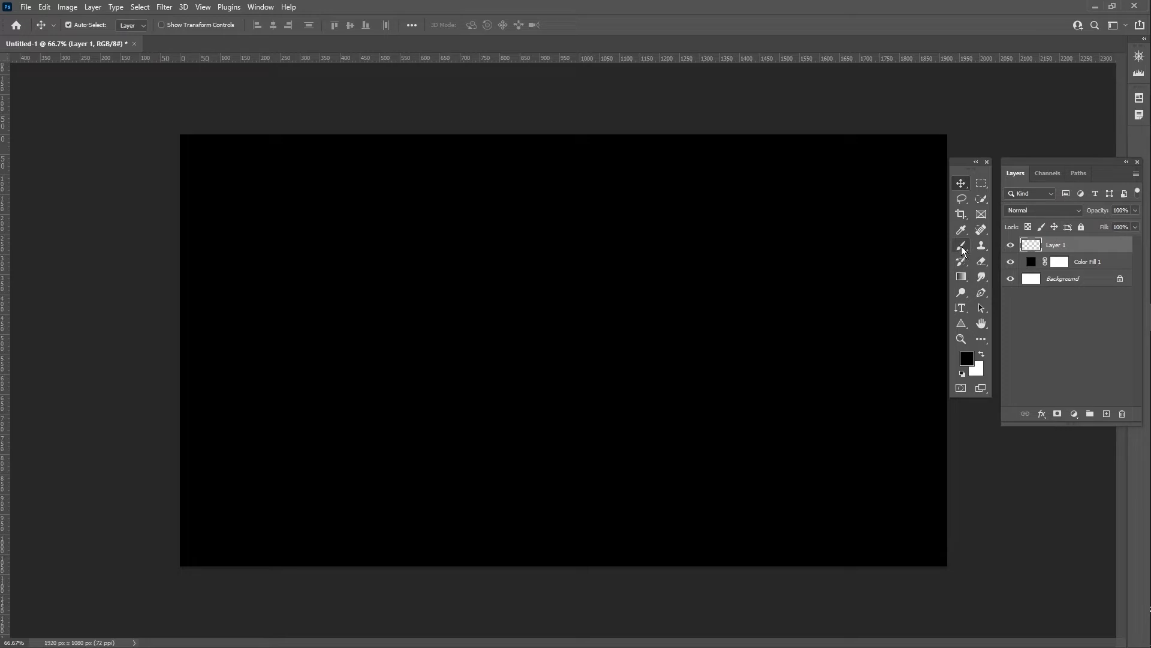
- Select the Brush tool with the Soft Round preset and set its size to about 480 px
left_click(963, 250)
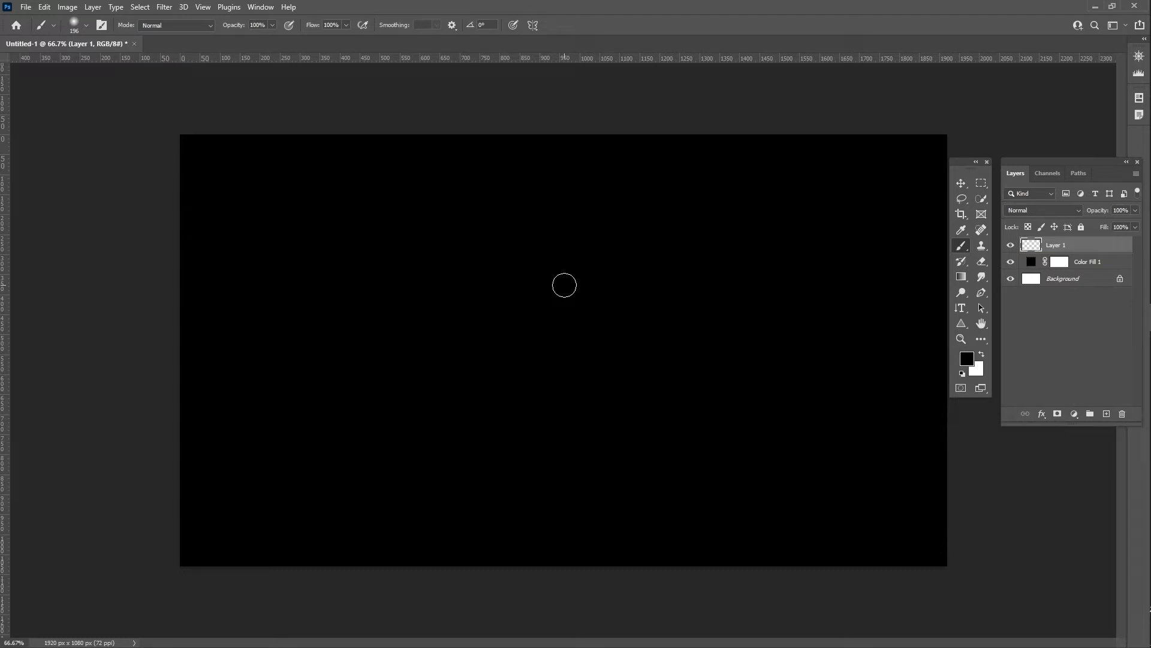
left_click(87, 27)
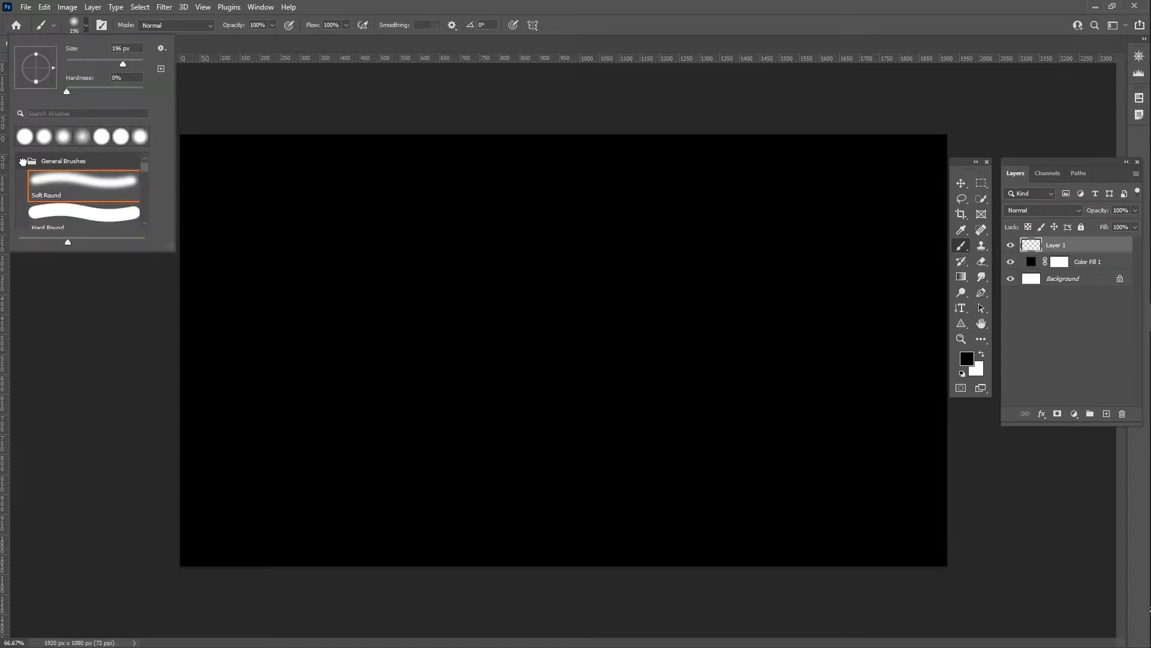
left_click(19, 162)
left_click(20, 162)
left_click(22, 164)
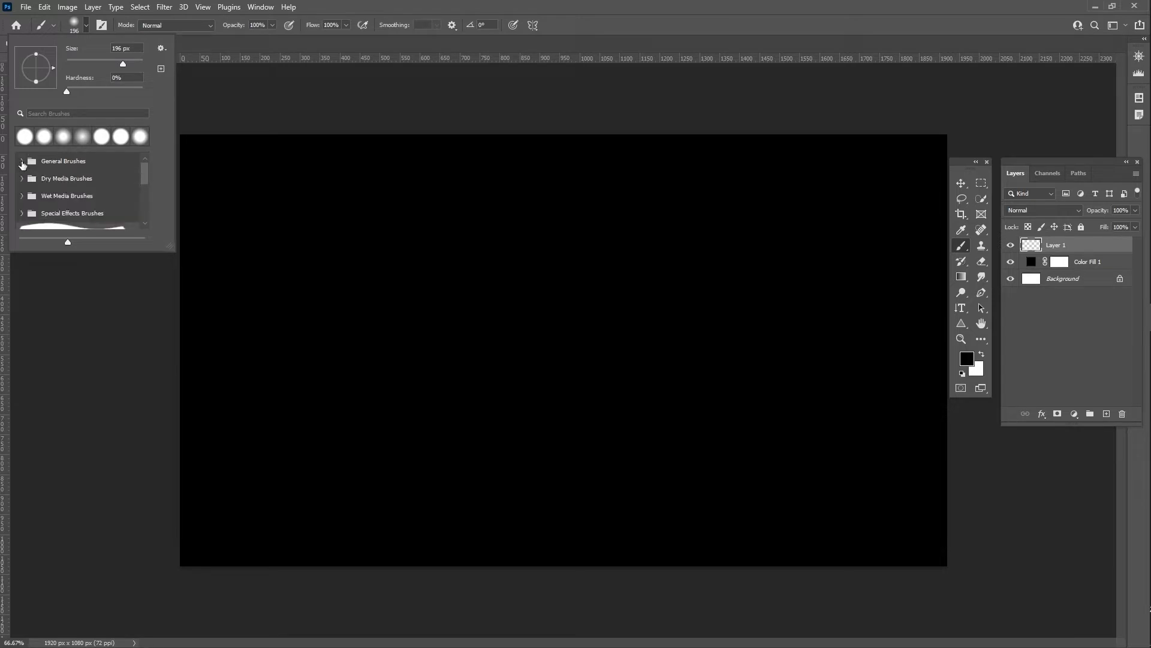
left_click(22, 162)
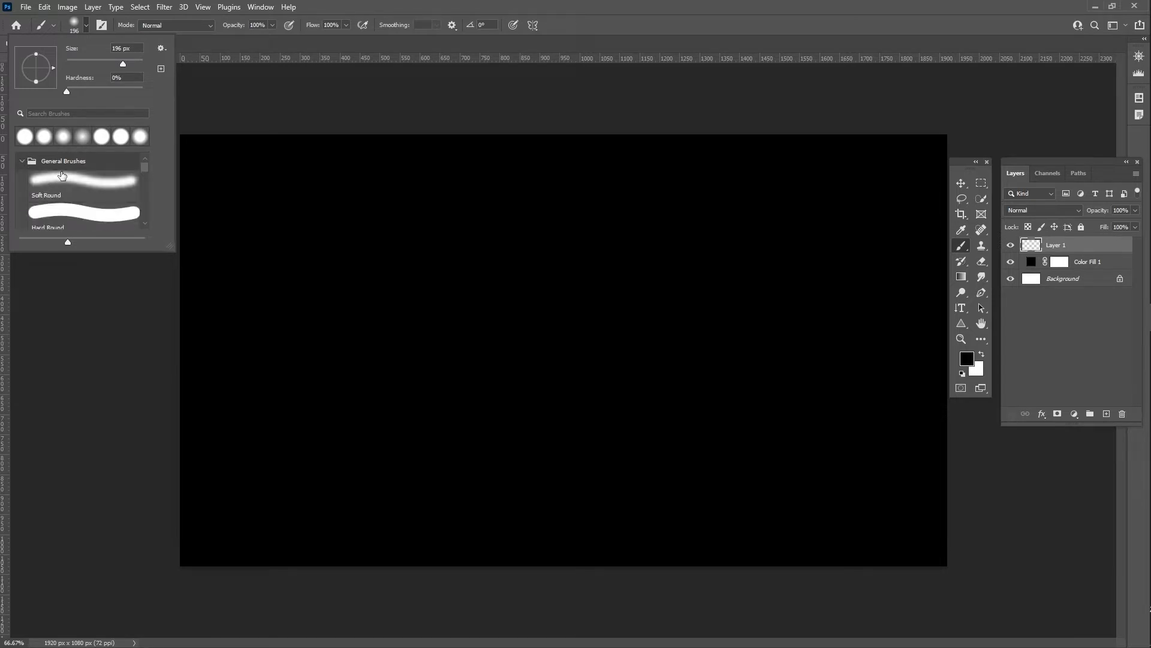
left_click(91, 191)
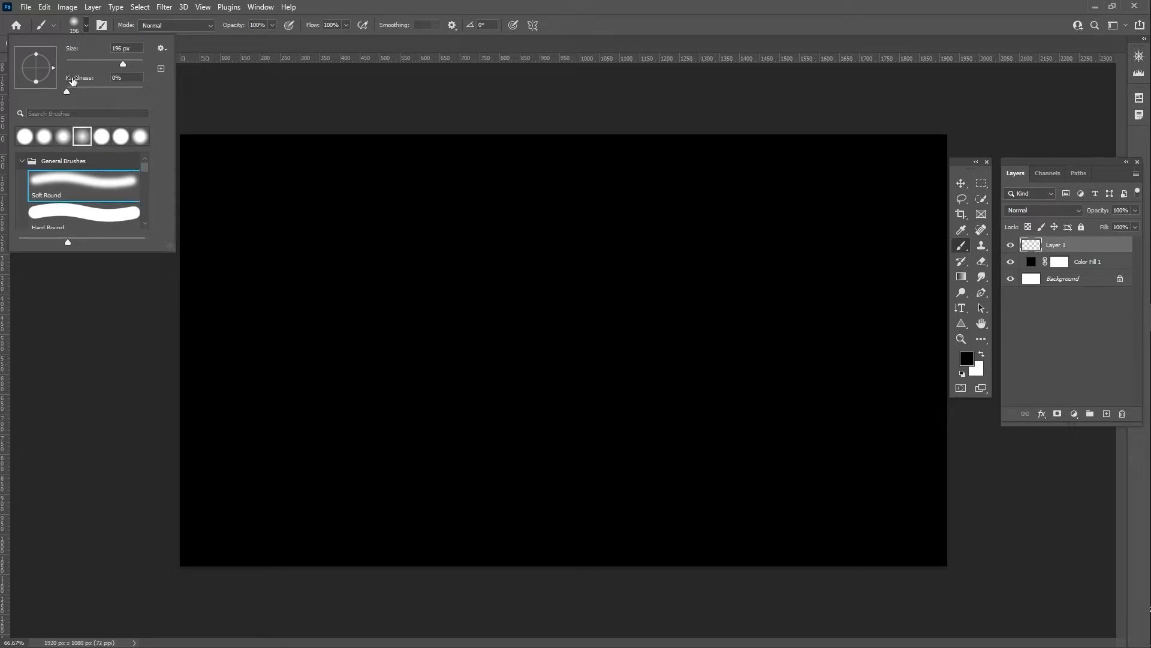
left_click_drag(125, 62, 136, 64)
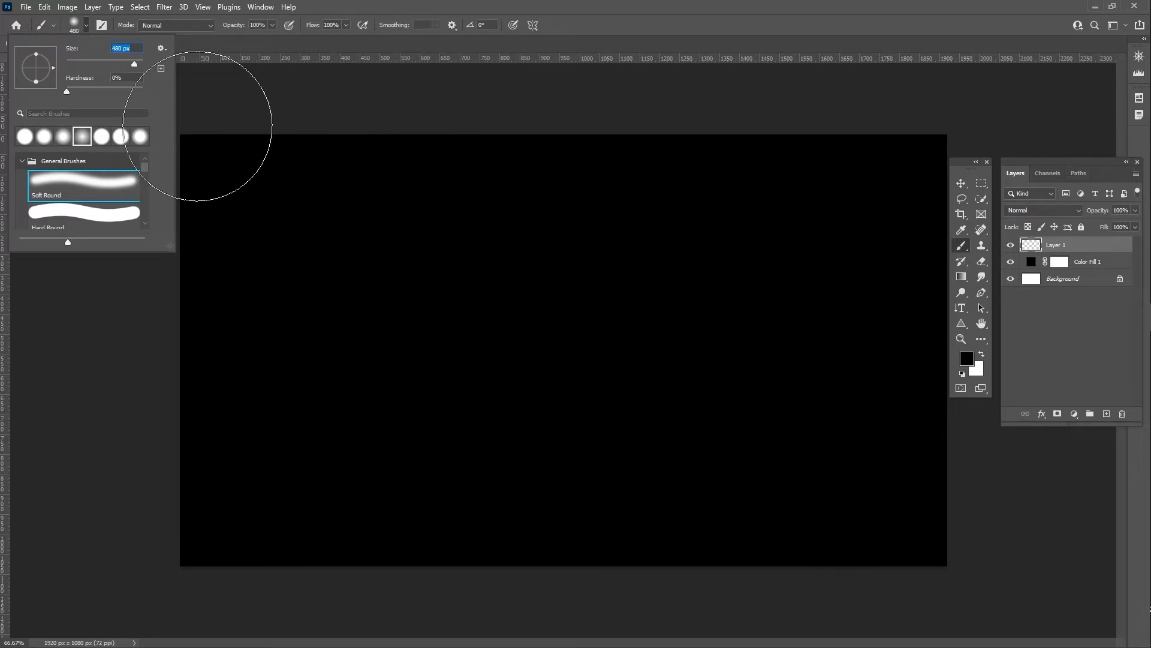
left_click(198, 126)
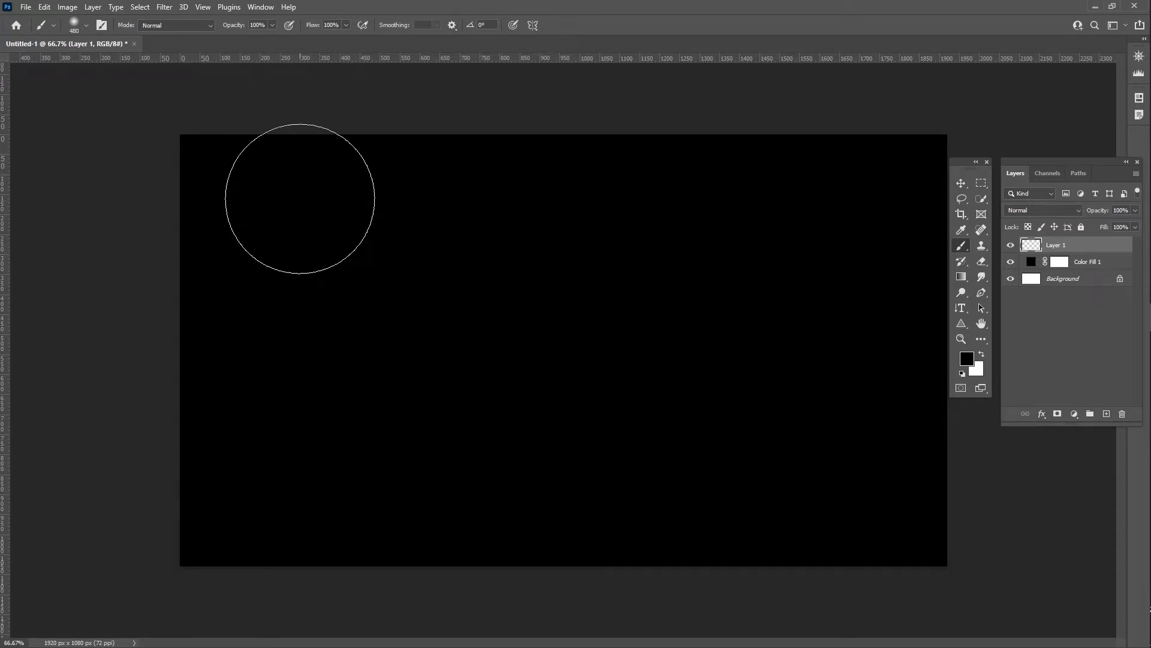
- Show the Color panel beside the toolbox and paint a soft blue (RGB 10, 17, 255) glow in the canvas's upper-left corner
left_click(261, 6)
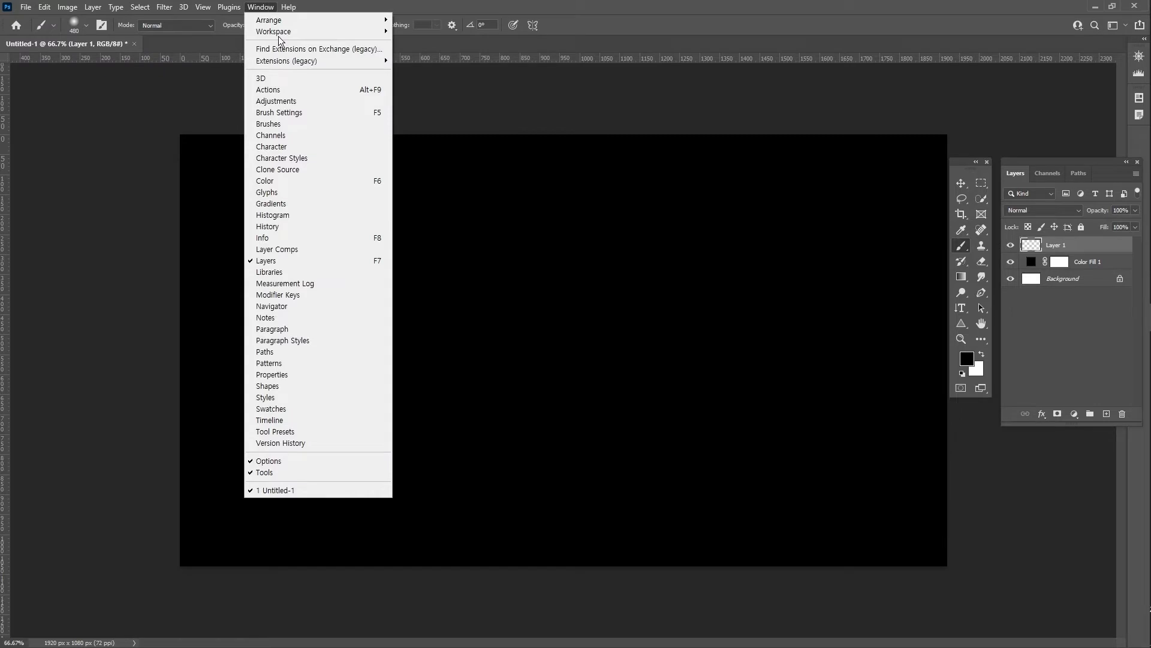
left_click(302, 181)
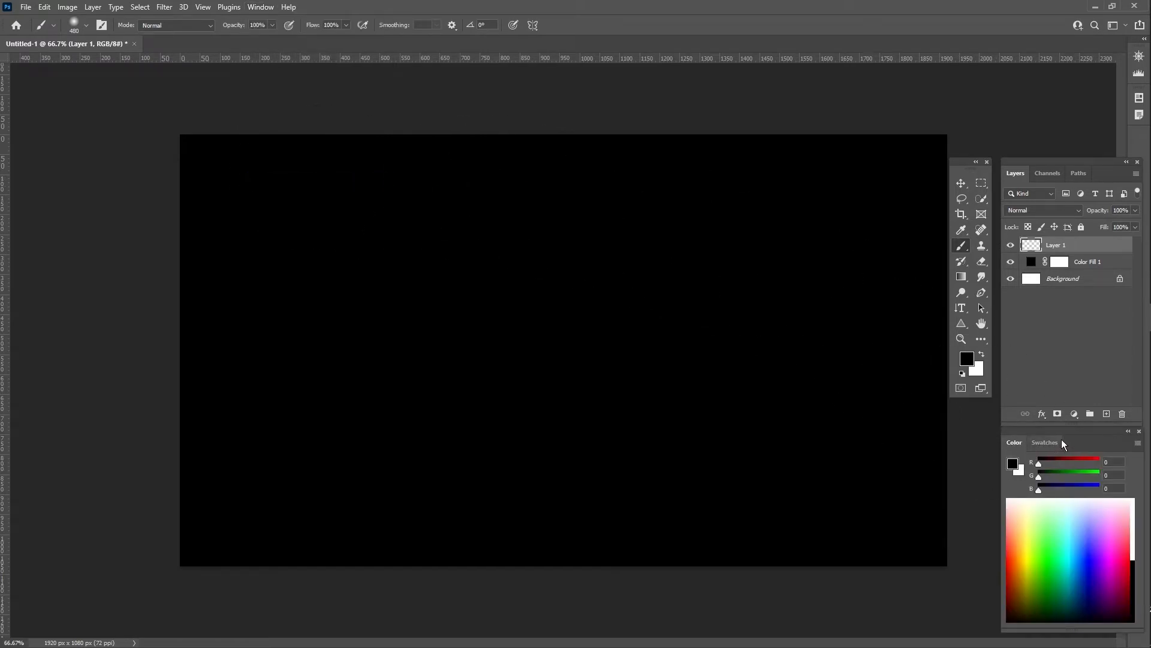
left_click_drag(1063, 443, 861, 166)
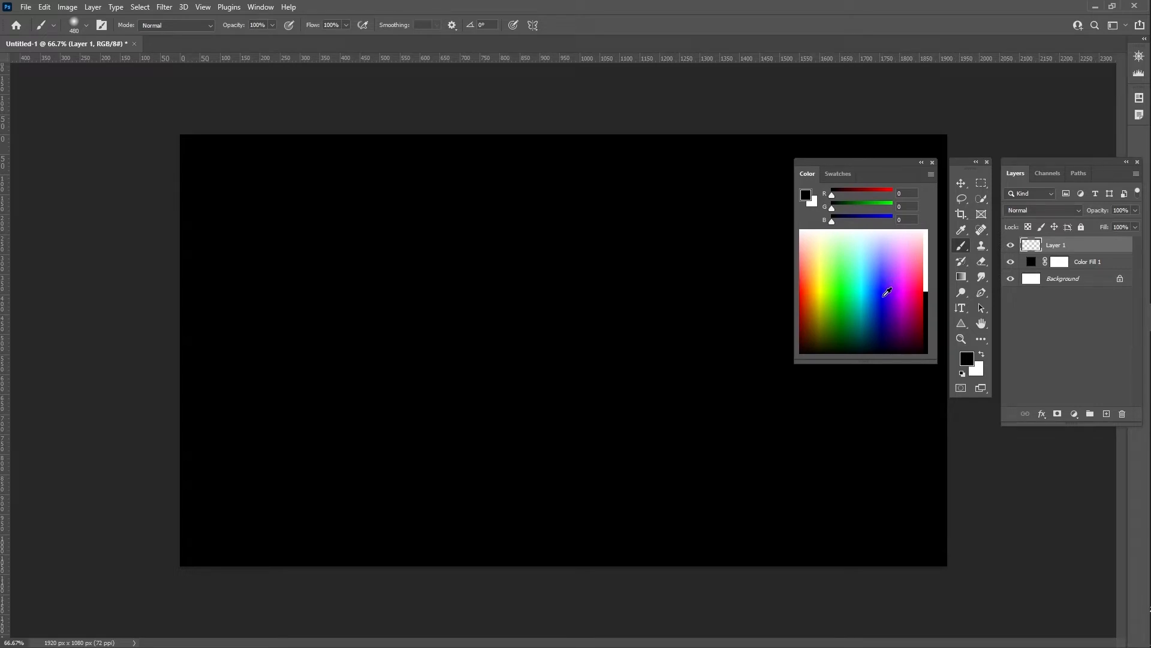
left_click(886, 289)
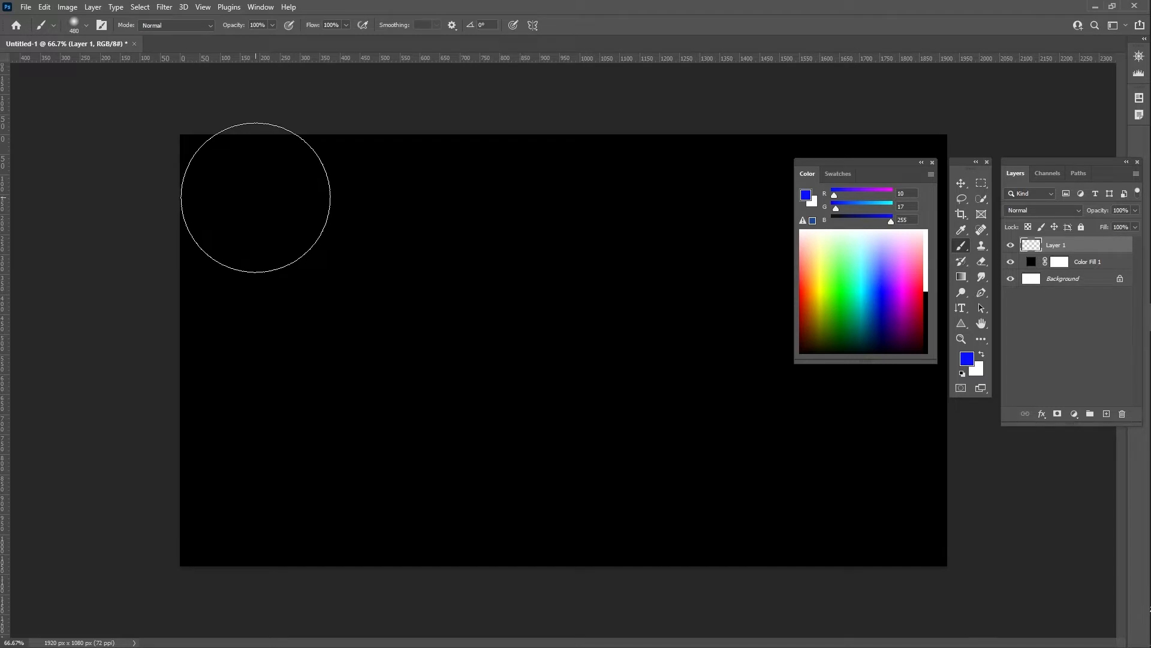
left_click(221, 186)
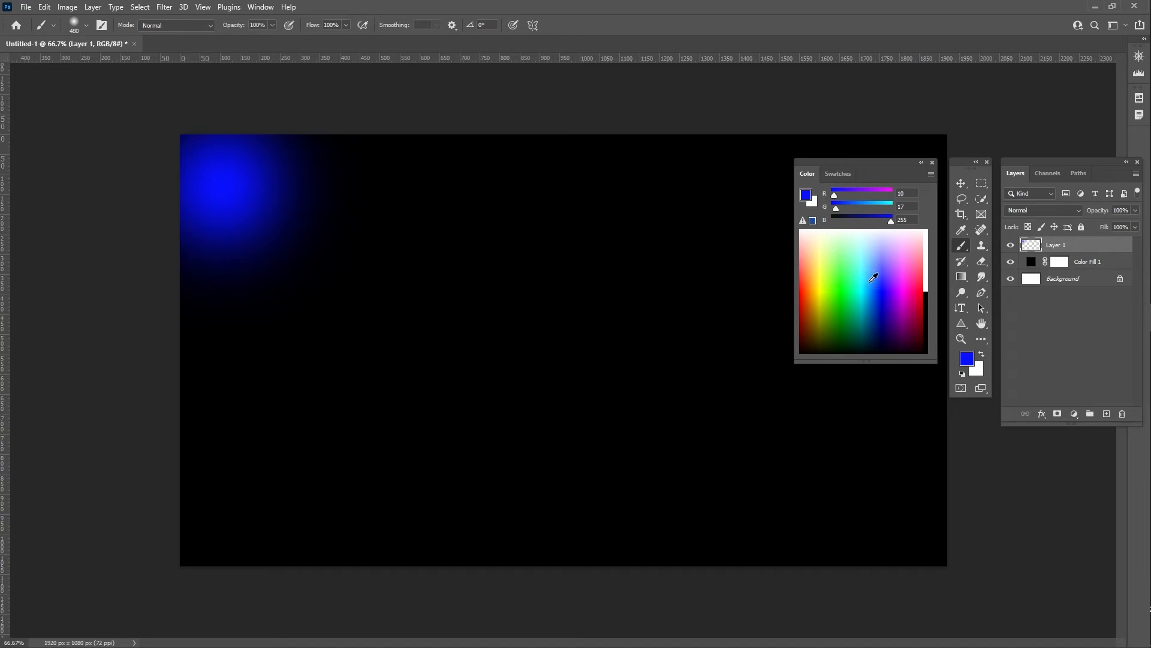
- Paint a lighter blue (RGB 29, 95, 255) glow with a 700 px brush left of the canvas centre, below the first glow
left_click(875, 279)
left_click(877, 283)
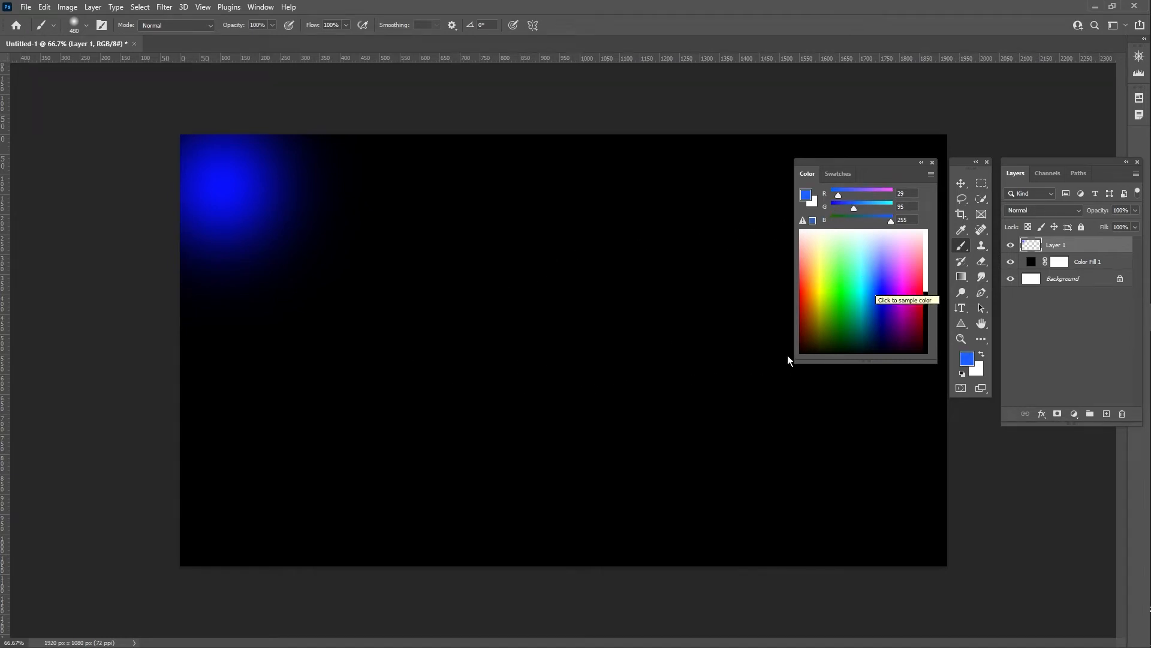
key("bracketright")
key("bracketright")
key("bracketright")
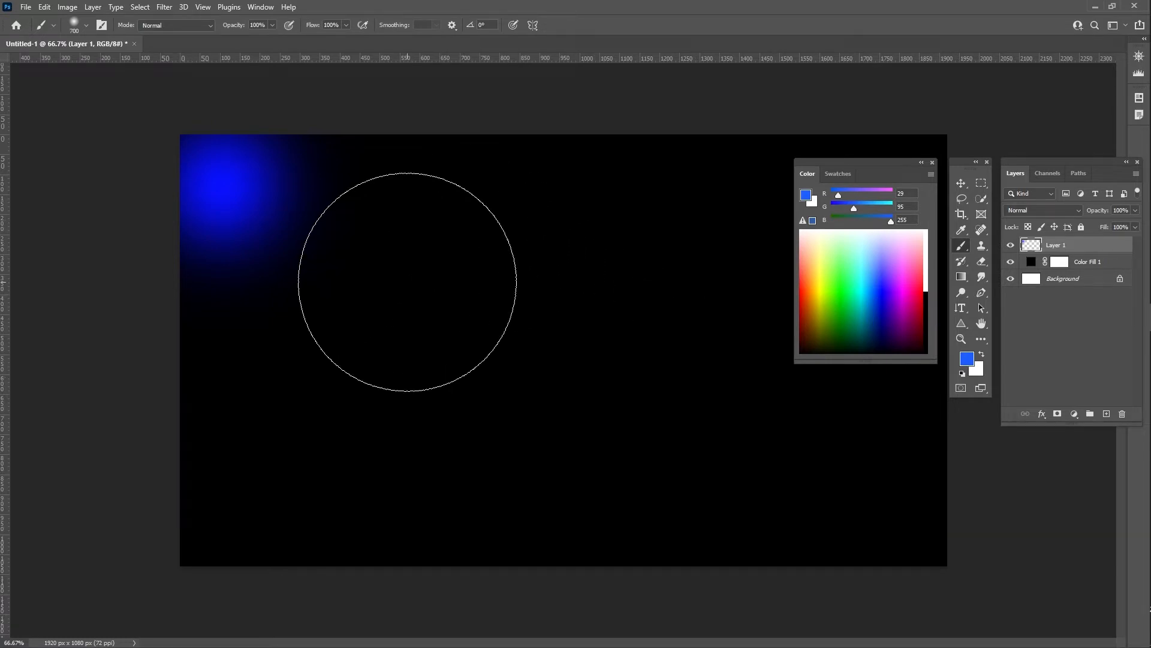
key("bracketleft")
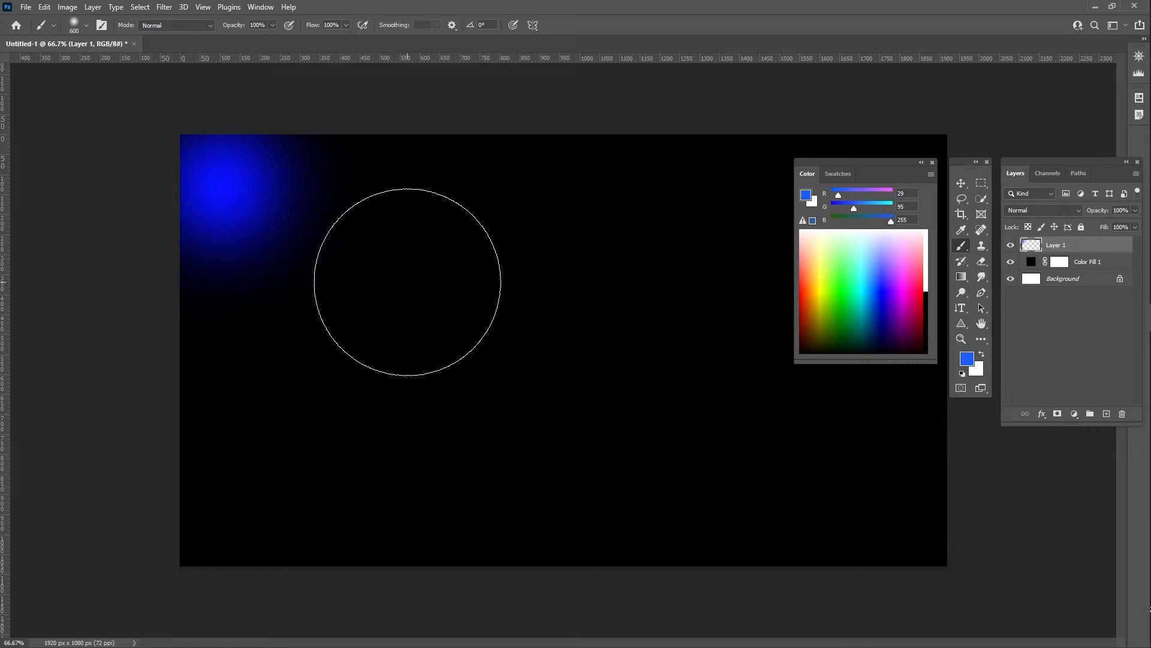
key("bracketright")
key("bracketleft")
key("bracketleft")
key("bracketright")
key("bracketright")
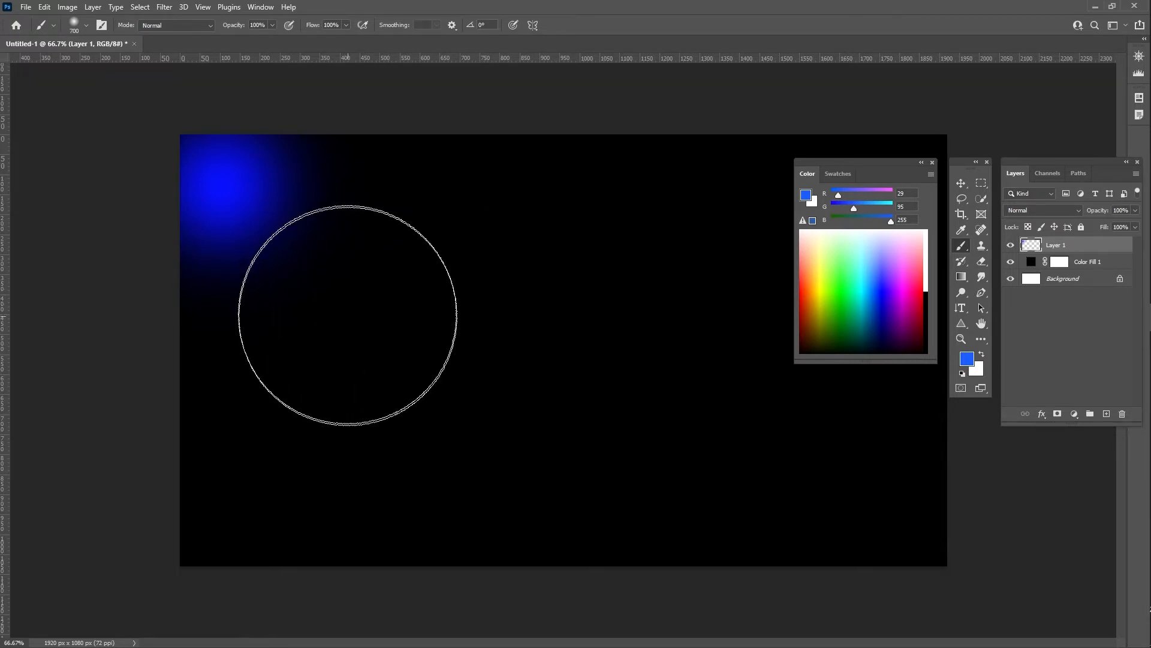
left_click(339, 307)
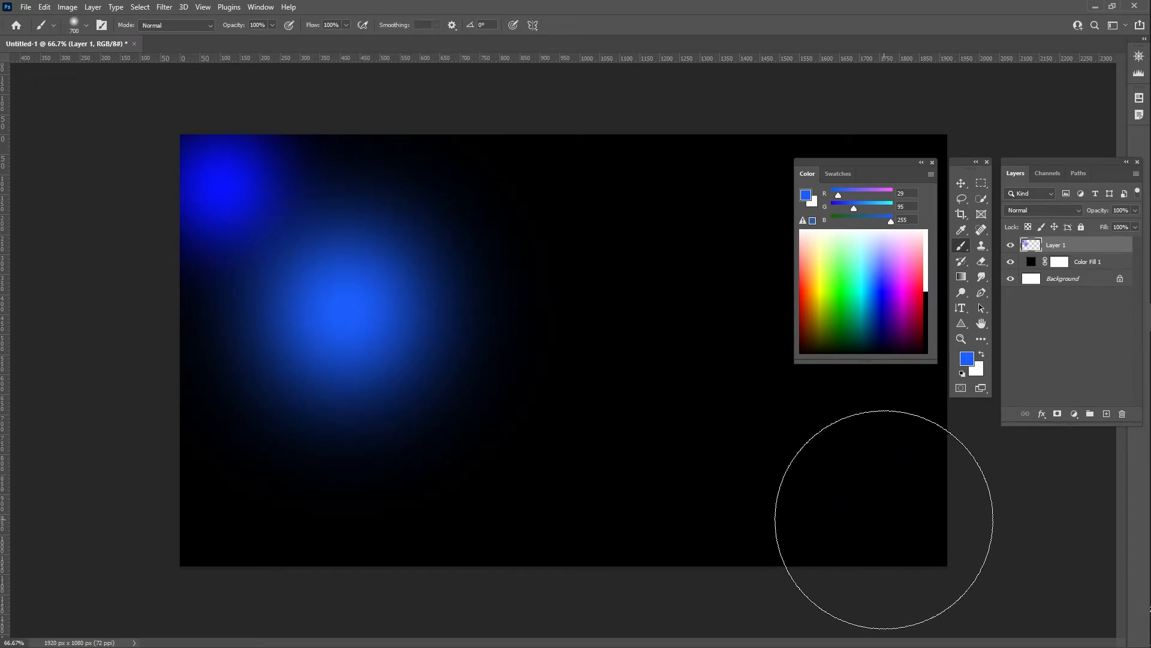
- Paint an 800 px glow in the same blue at the lower-right corner and a 600 px RGB 19, 130, 255 glow right of centre
key("bracketright")
left_click(884, 504)
left_click_drag(870, 282, 873, 287)
key("bracketleft")
key("bracketleft")
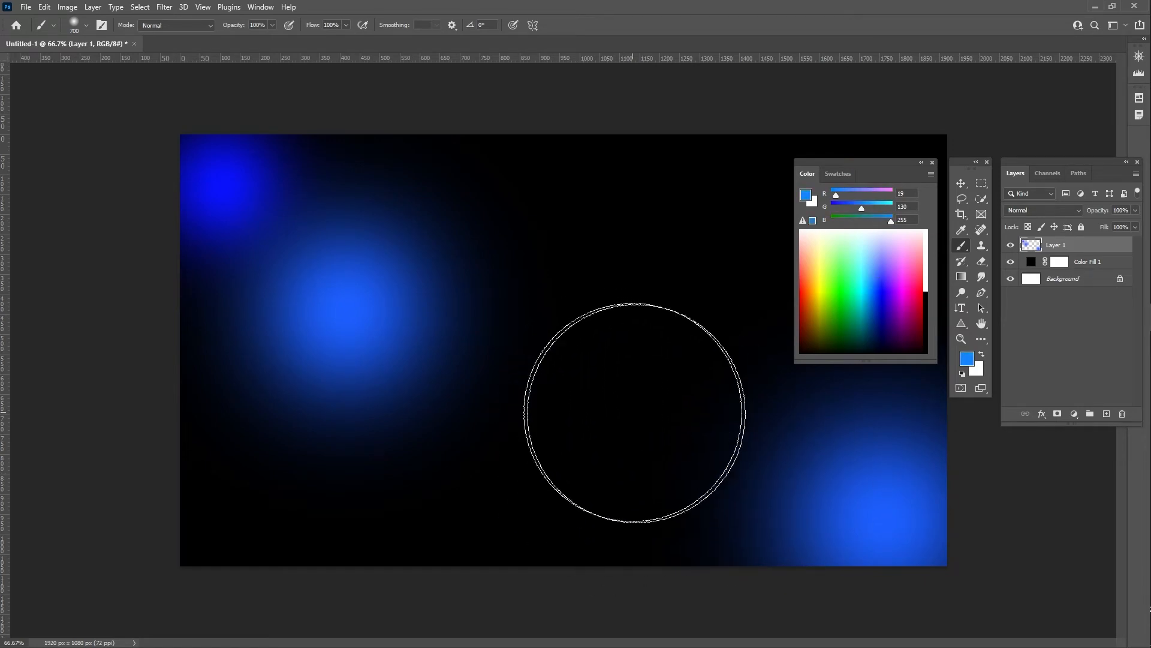
left_click(675, 423)
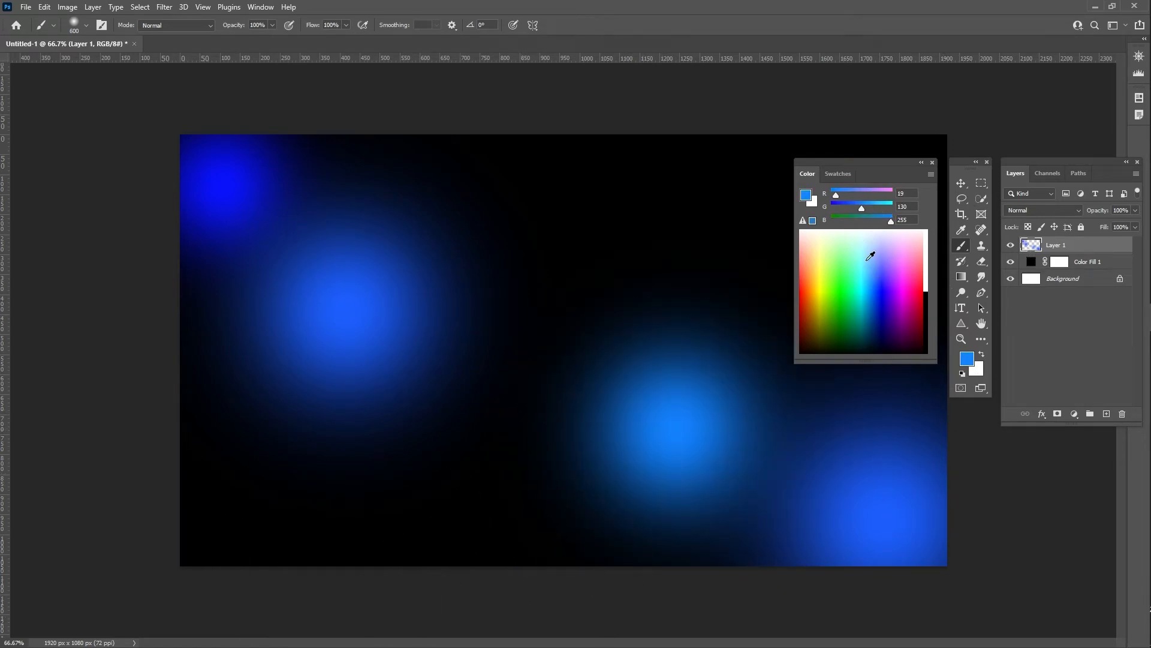
- With an 800 px brush, paint an RGB 70, 108, 255 glow at the top centre and an RGB 46, 0, 223 glow at the lower left
left_click_drag(887, 255, 883, 268)
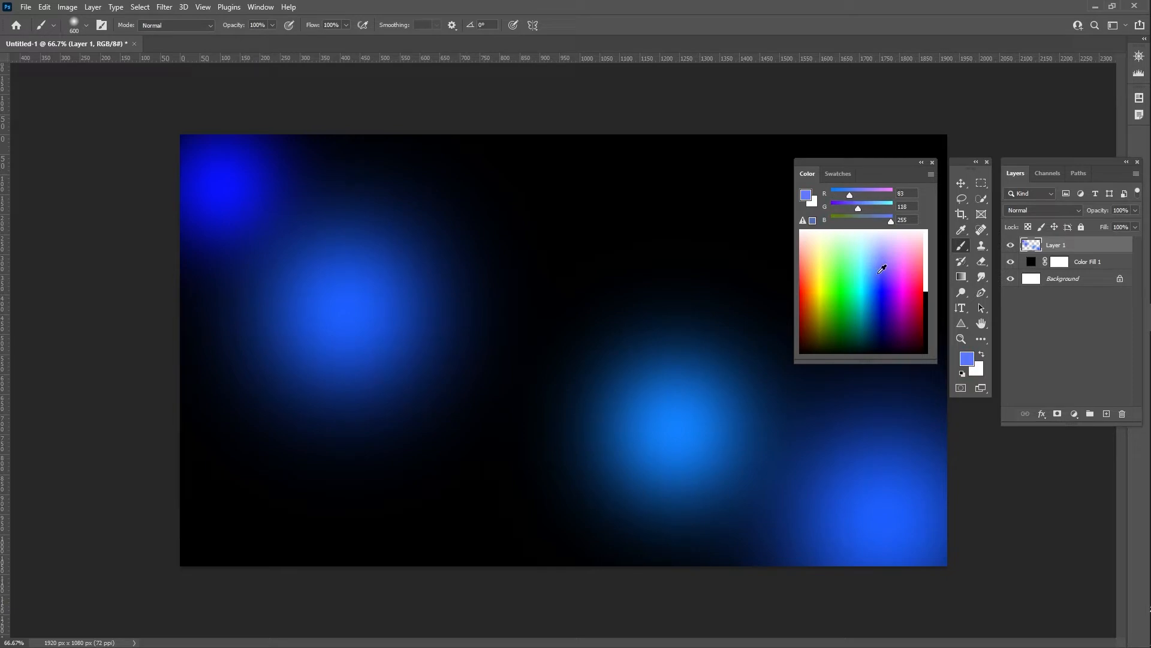
key("bracketright")
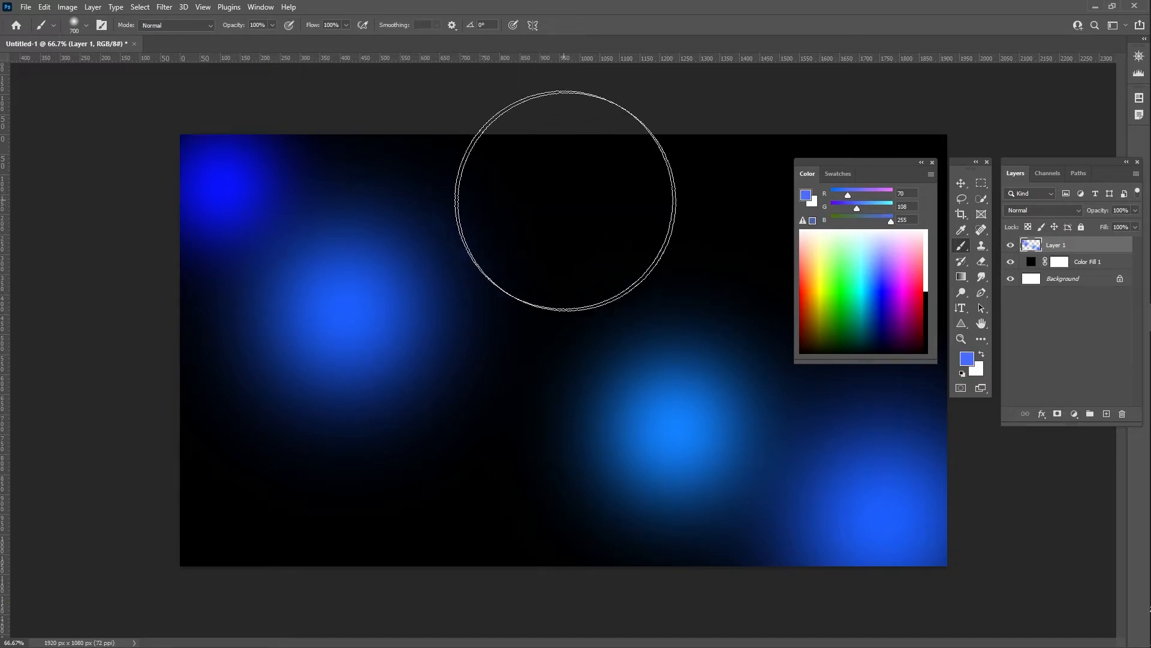
key("bracketright")
left_click(568, 195)
left_click_drag(871, 284, 890, 296)
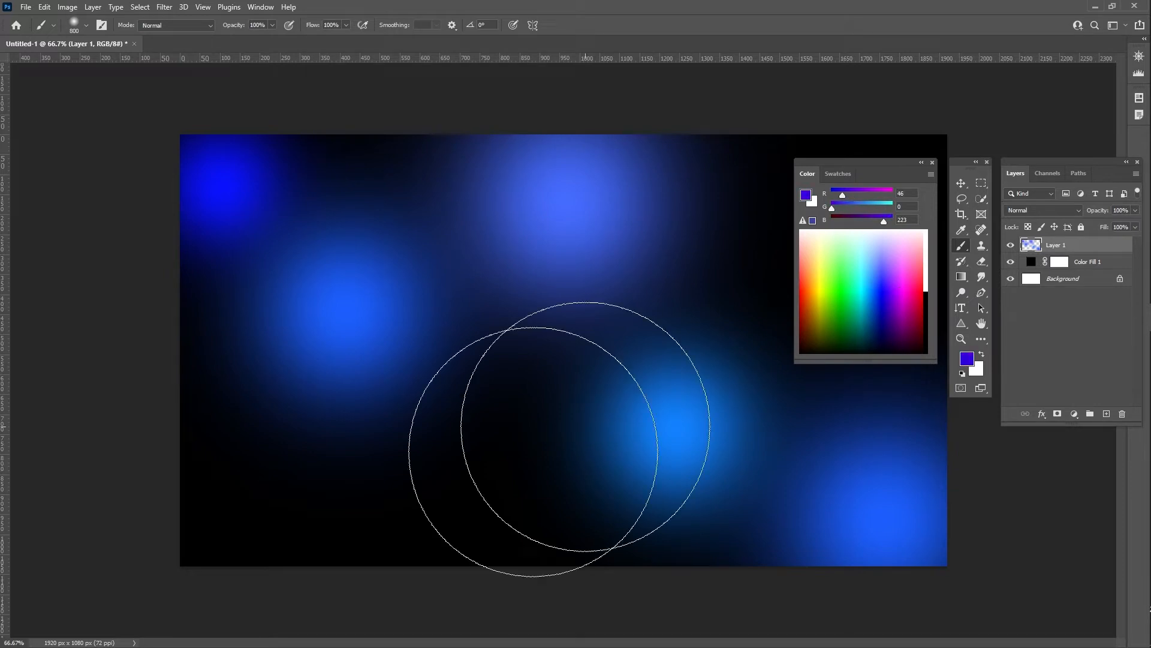
left_click(358, 522)
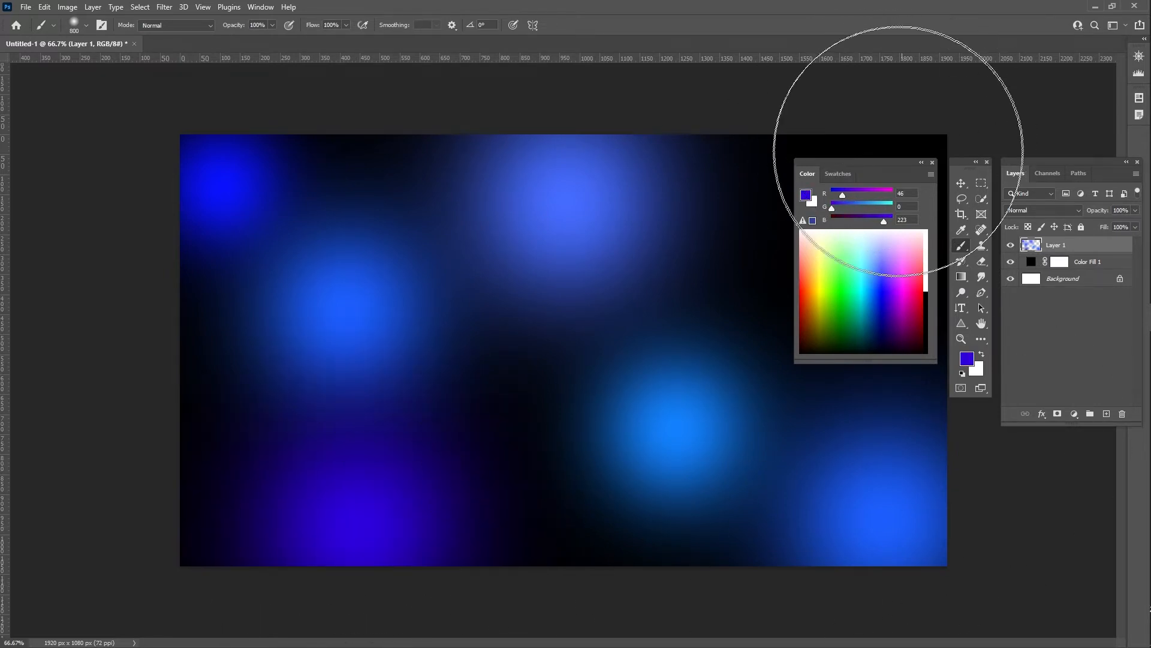
- Move the Color panel off the canvas and paint a 700 px glow in RGB 46, 83, 255 at the upper-right corner
left_click(880, 270)
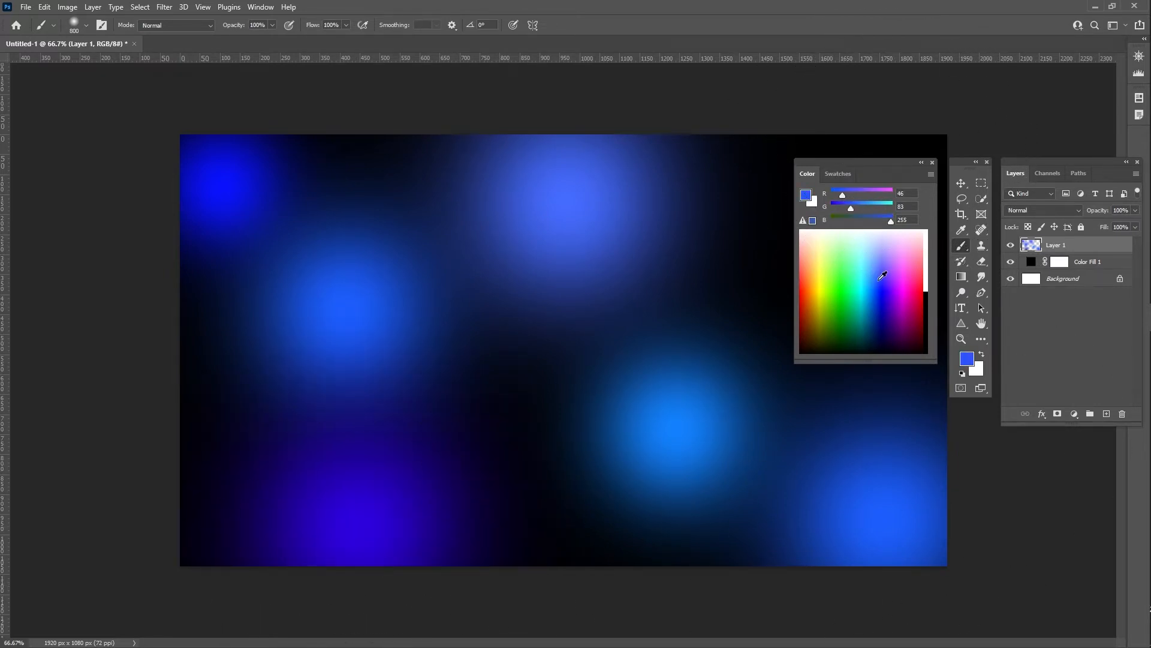
left_click_drag(867, 167, 1066, 448)
key("[")
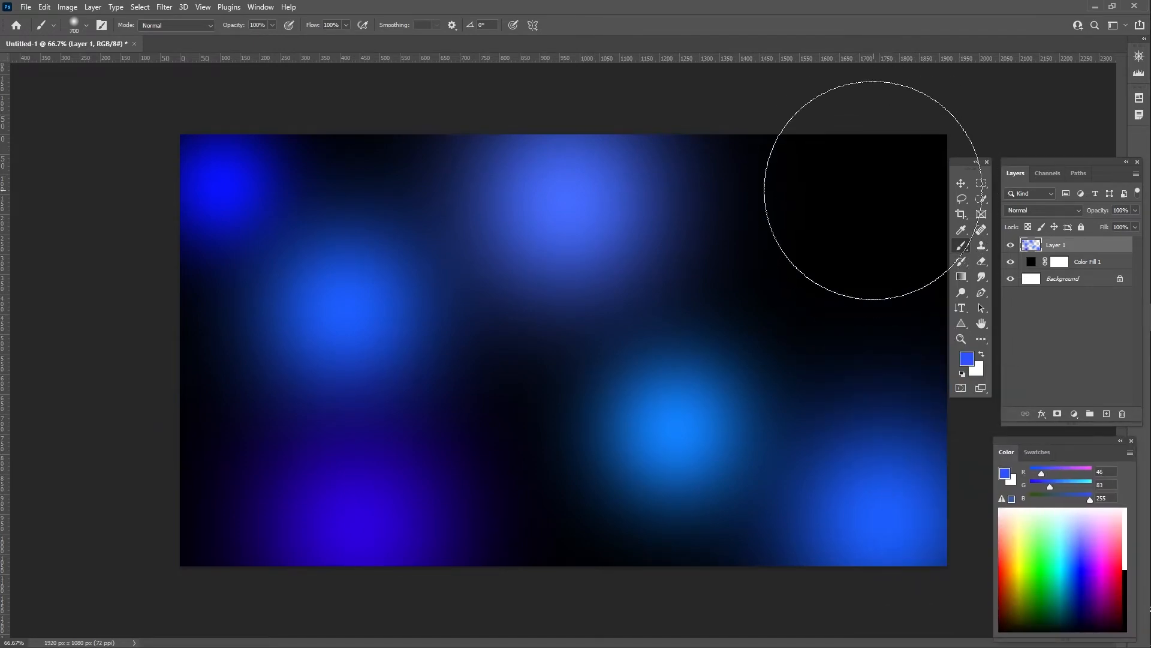
left_click(863, 177)
left_click(664, 532)
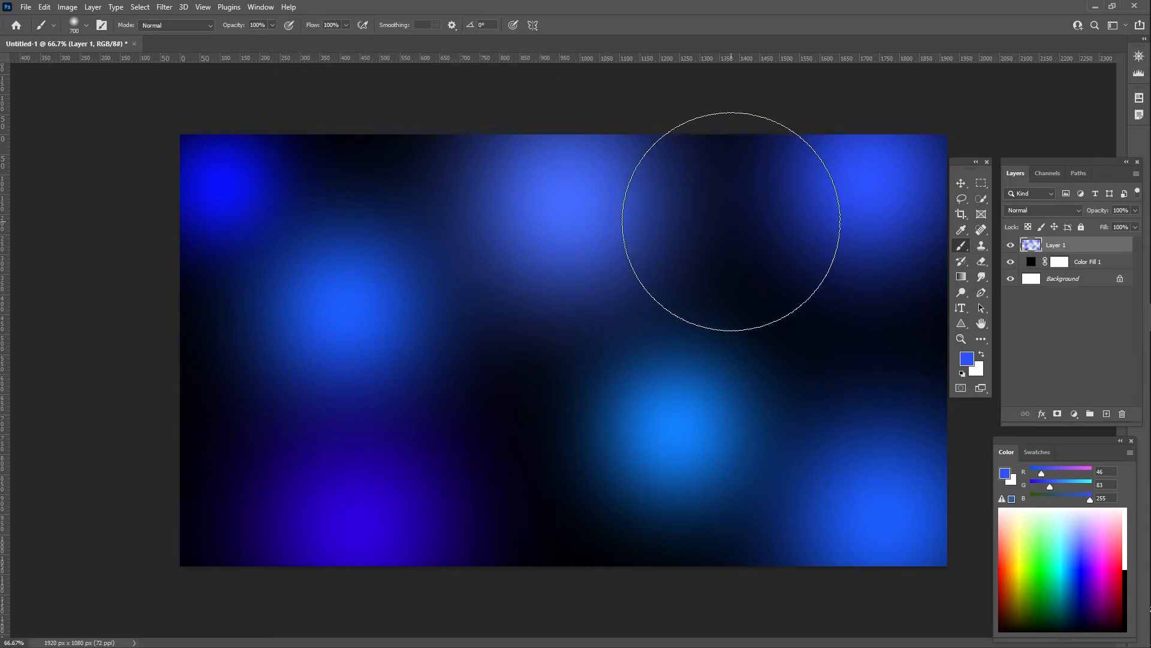
- Apply a Gaussian Blur with a 133-pixel radius to the painted glow layer
left_click(164, 7)
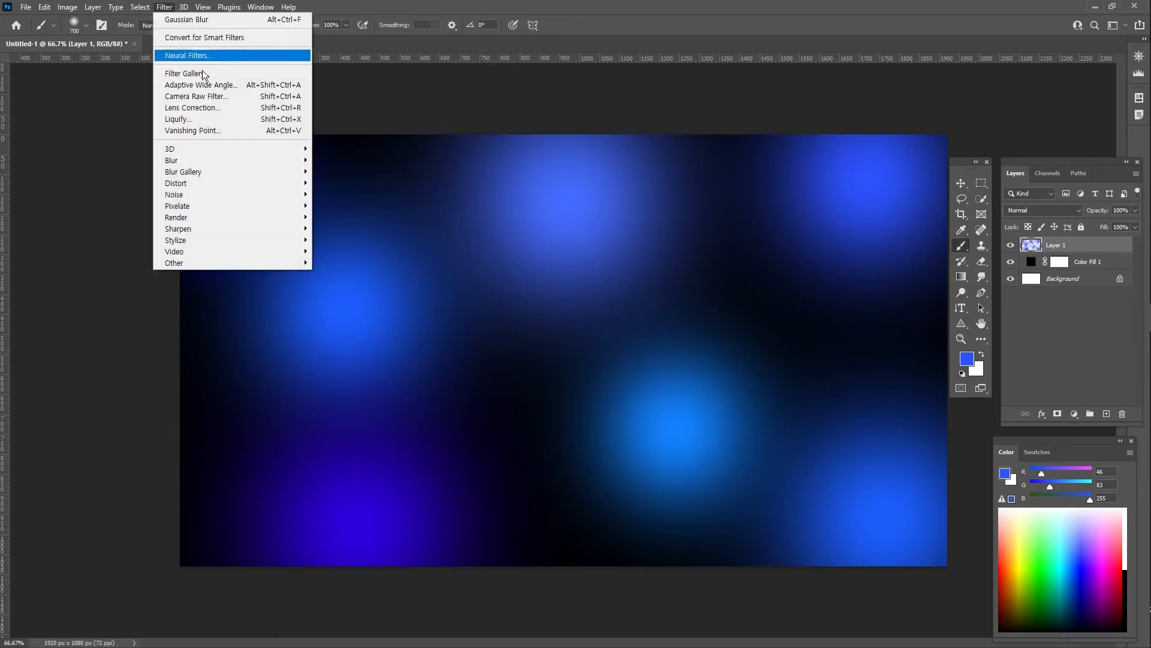
mouse_move(228, 161)
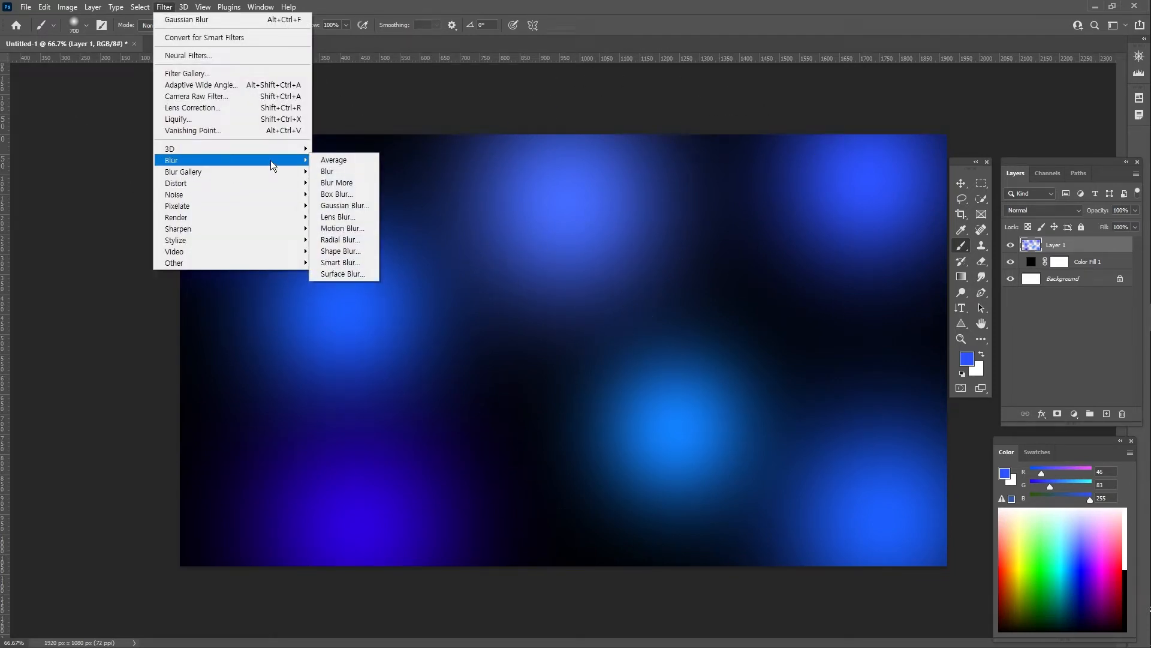
left_click(355, 207)
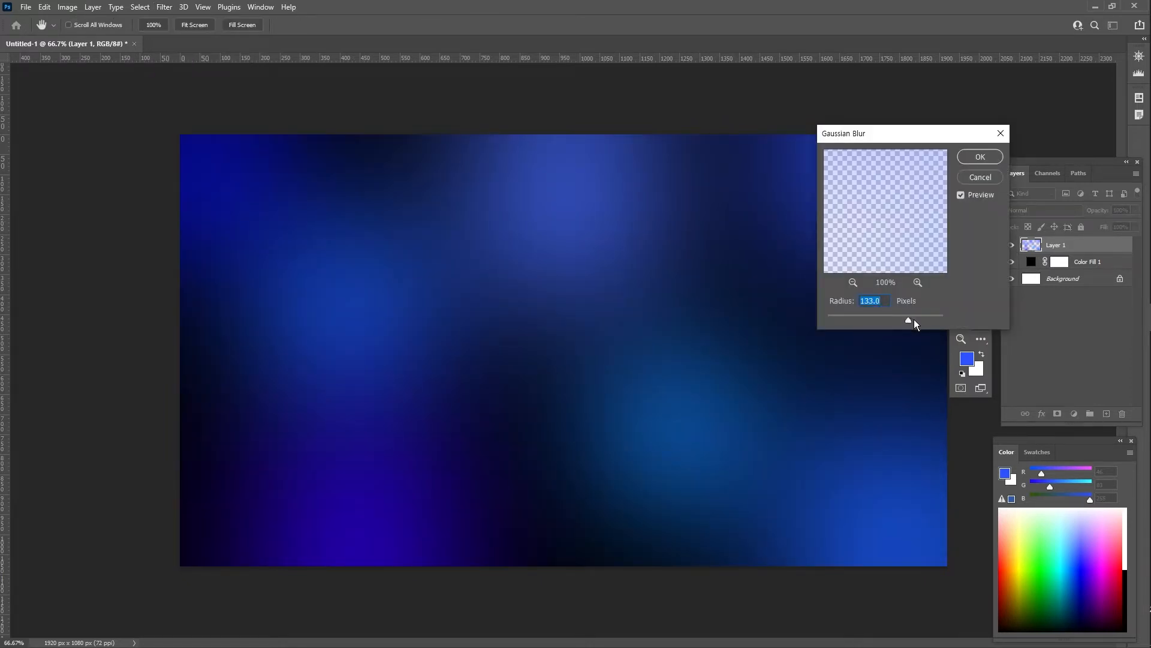
left_click(911, 319)
left_click(981, 157)
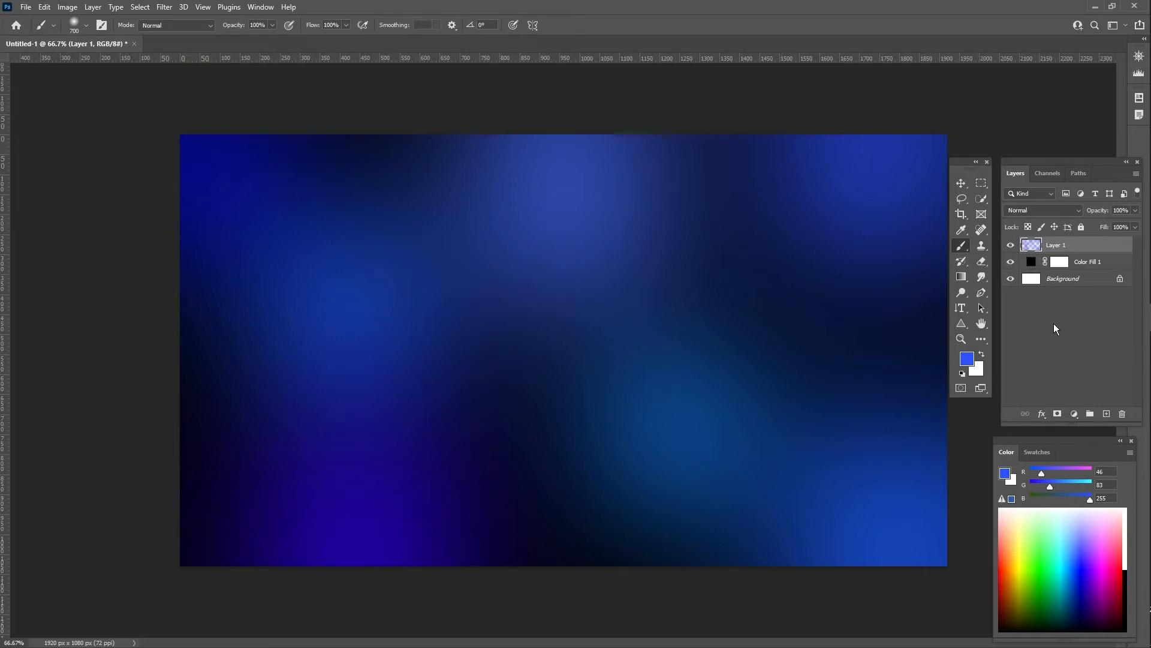
- Merge all layers into the background and add a new empty layer above it
left_click(1072, 282)
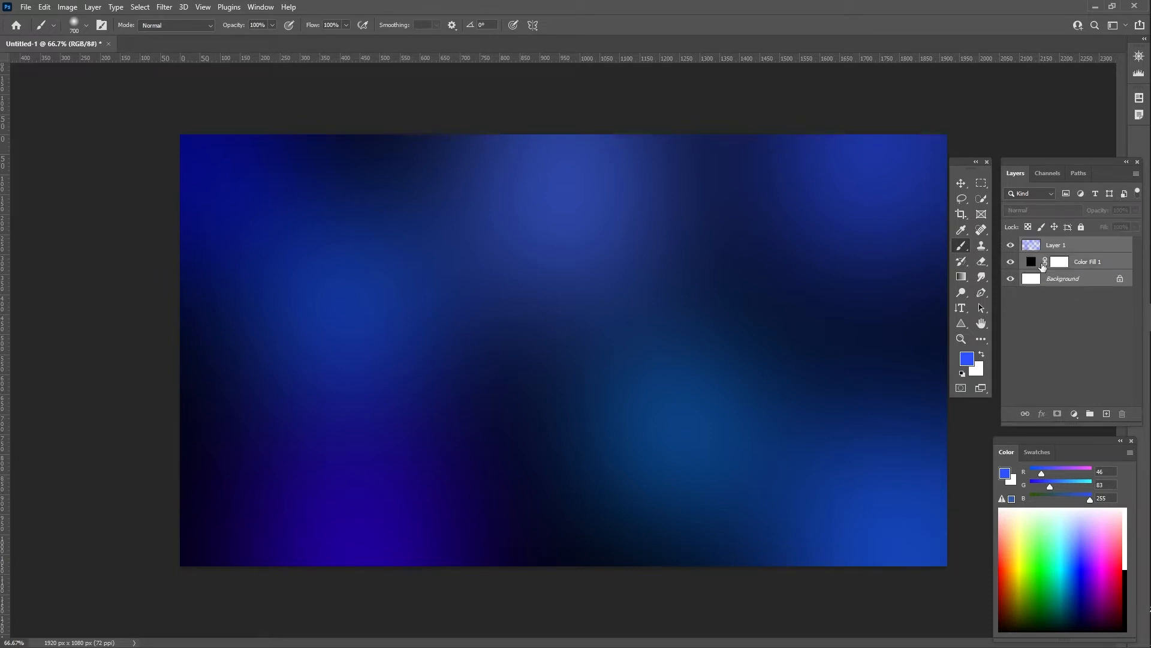
key("ctrl+shift+e")
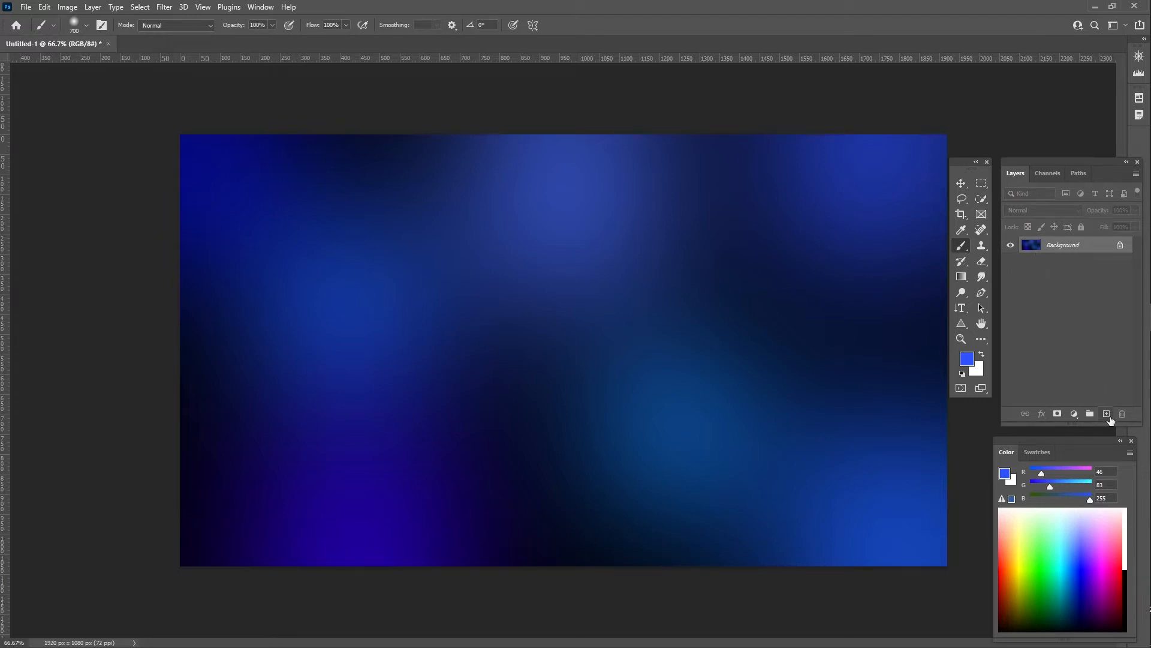
left_click(1109, 418)
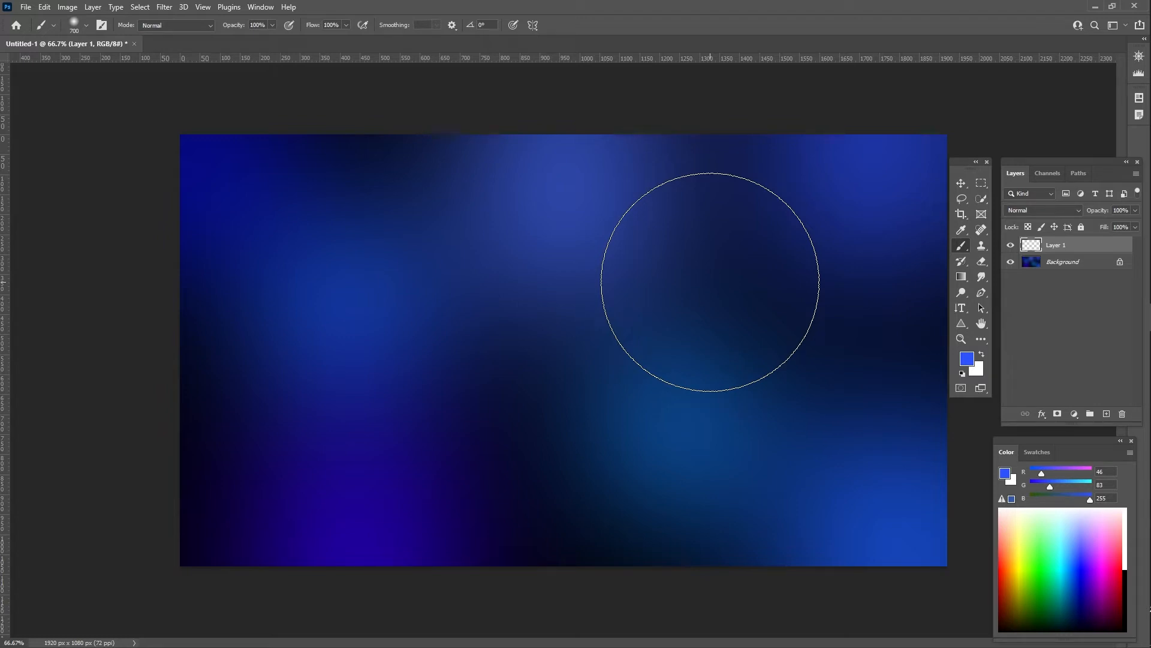
- Show the Brush Settings panel and place it beside the toolbox
left_click(261, 7)
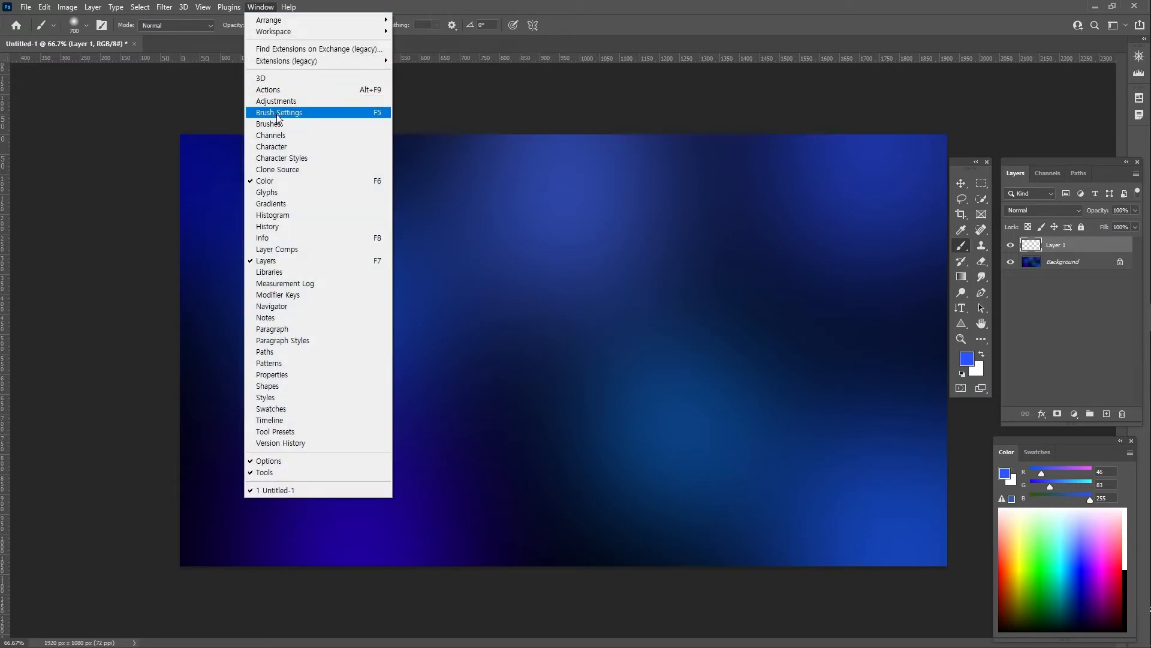
left_click(380, 113)
mouse_move(161, 71)
left_mouse_down()
mouse_move(595, 173)
mouse_move(847, 163)
left_mouse_up()
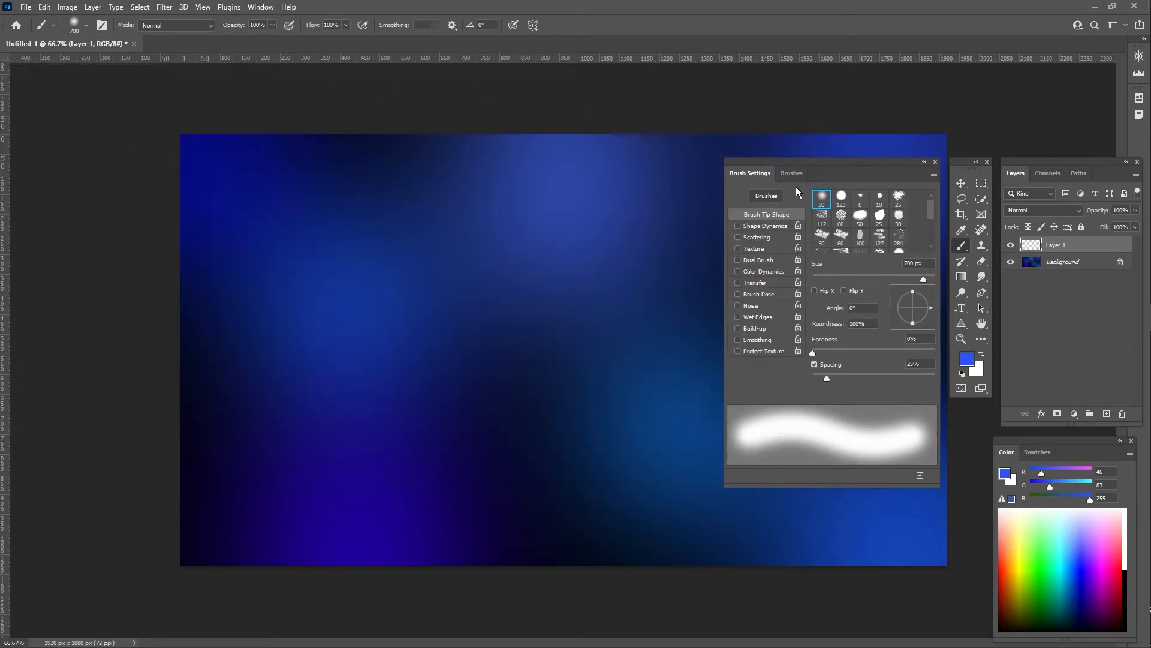
- Set the brush tip spacing to 288% and enable Shape Dynamics with a 100% size jitter
left_click_drag(825, 383, 910, 383)
left_click(770, 230)
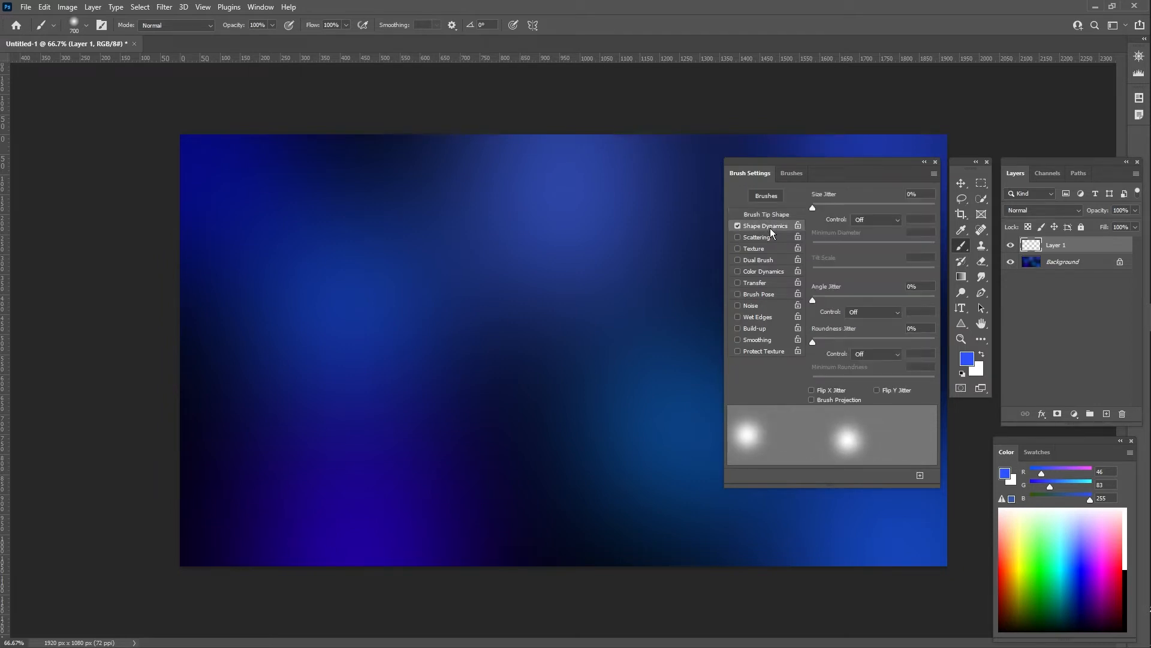
left_click_drag(818, 203, 937, 208)
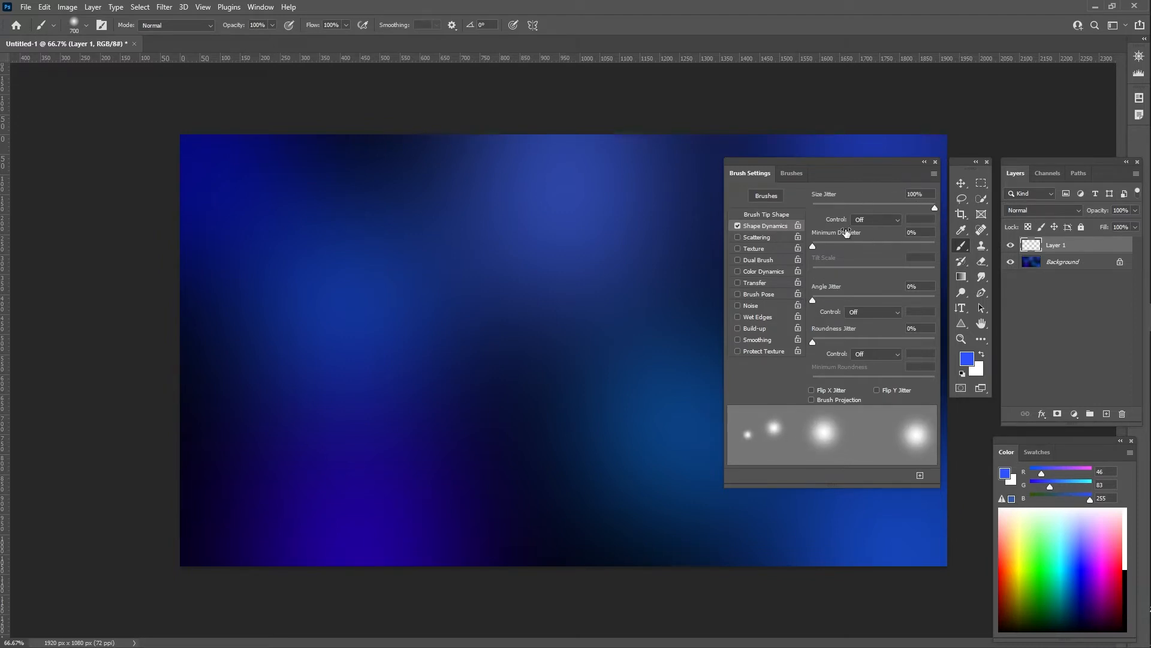
- Enable Scattering for the brush and set the scatter amount to 353%
left_click(756, 238)
left_click_drag(832, 208, 912, 208)
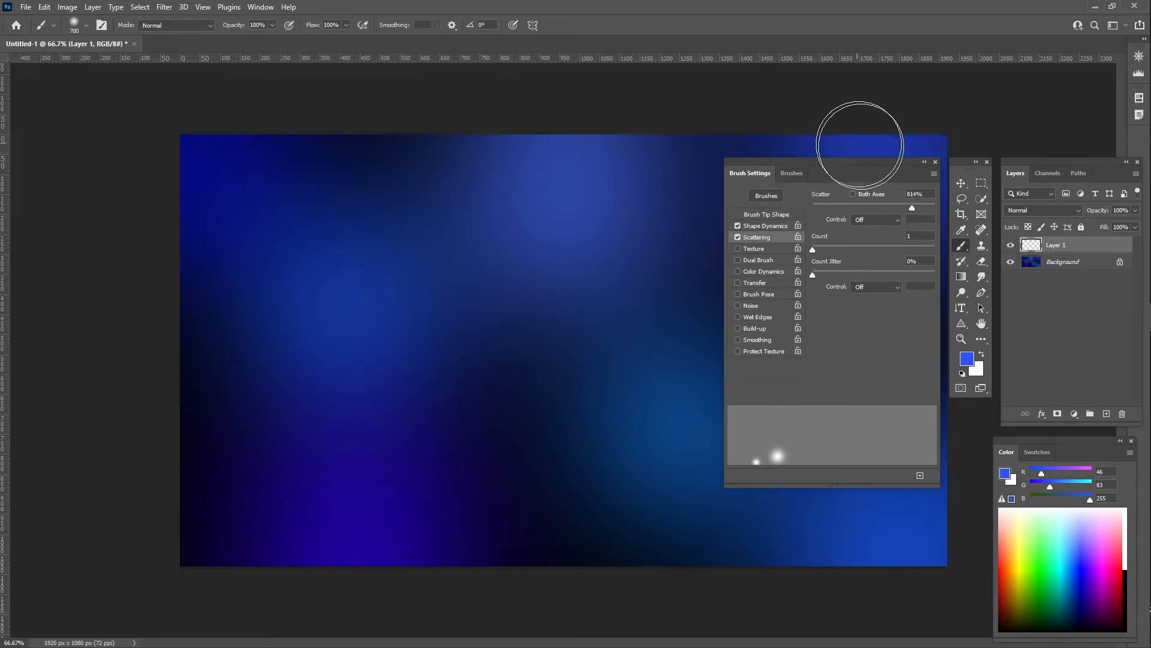
left_click(879, 207)
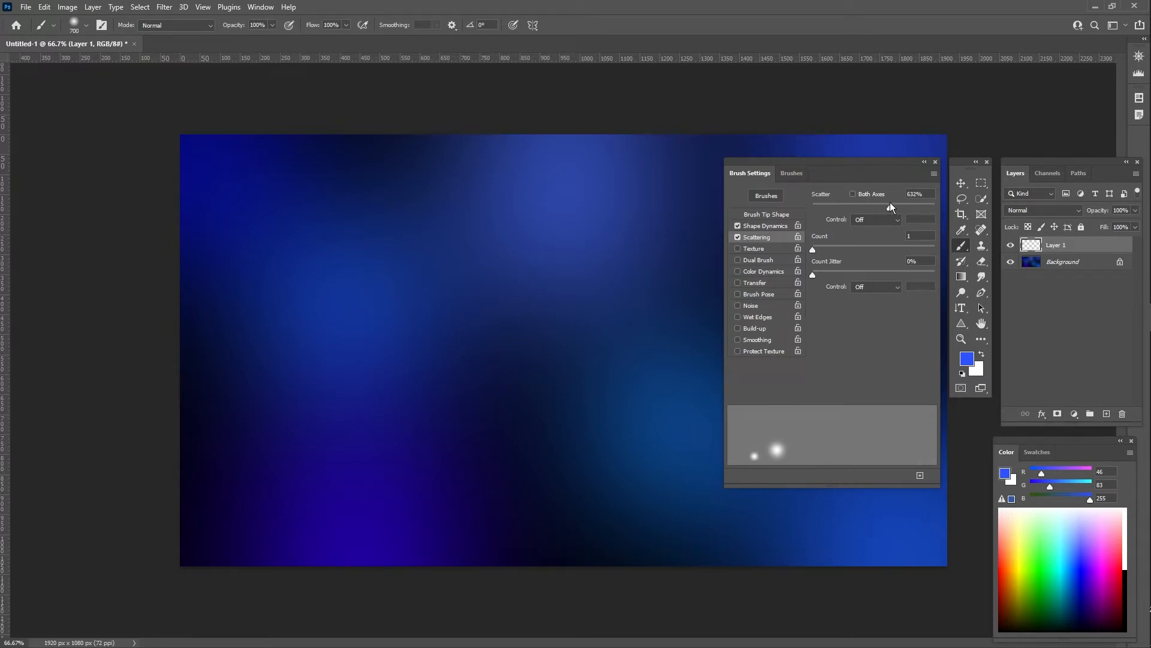
left_click_drag(890, 204, 855, 205)
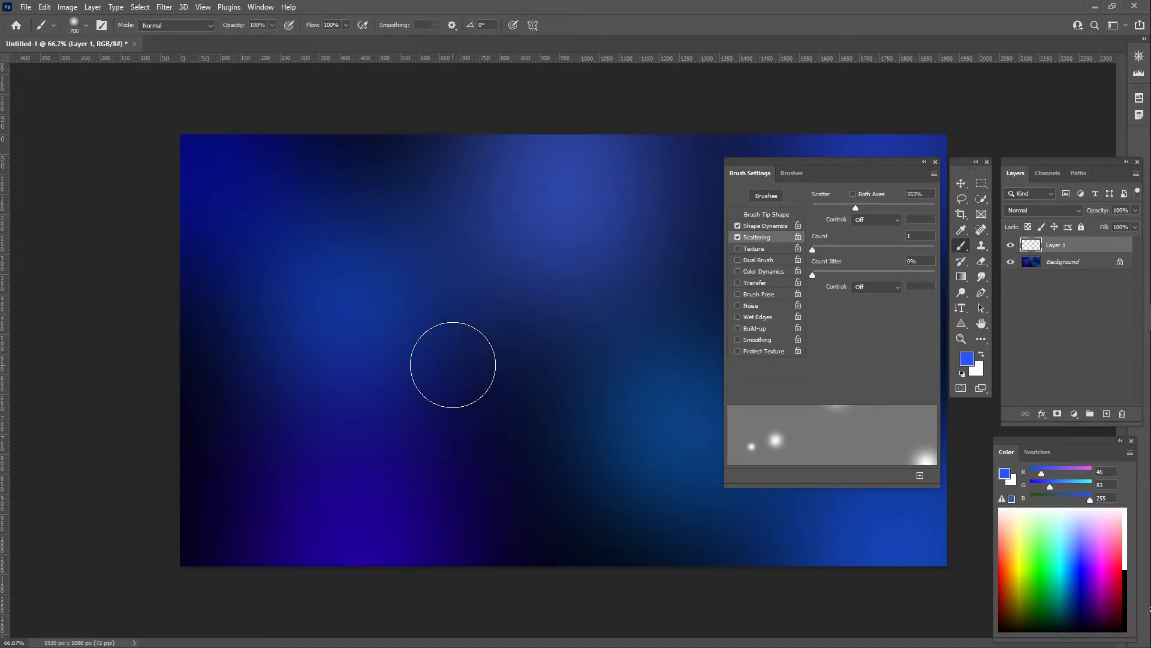
- Set the brush to 150 px with 40% hardness and scatter soft blue dots across Layer 1
left_click(787, 215)
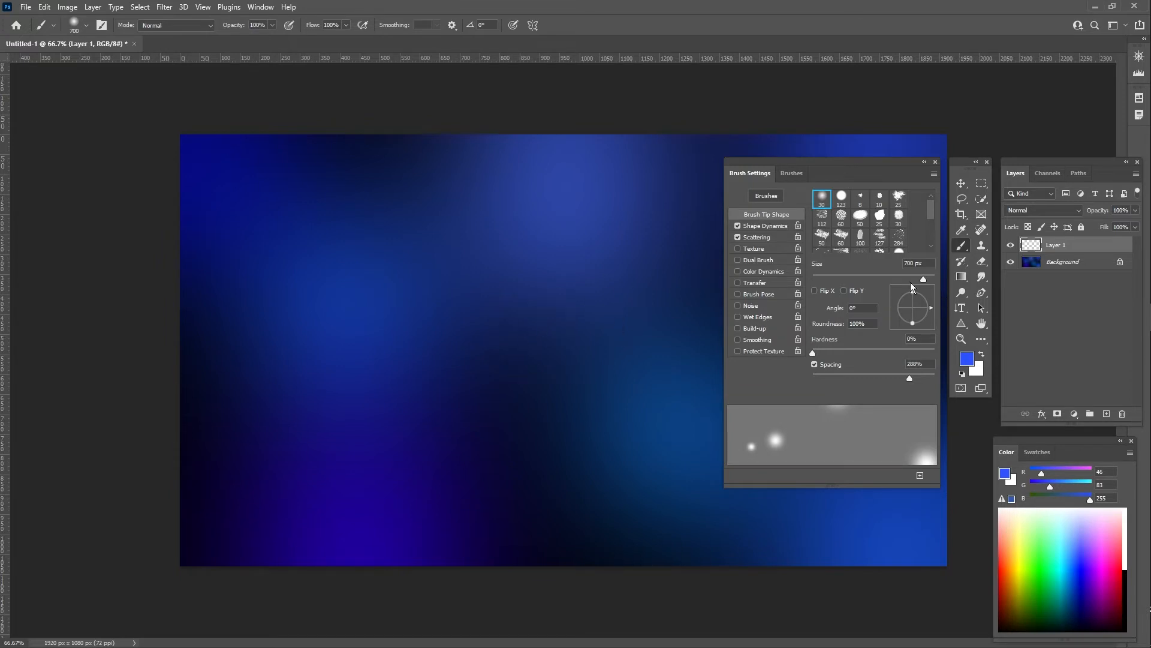
left_click_drag(923, 279, 882, 278)
key("bracketright")
left_click_drag(813, 351, 862, 352)
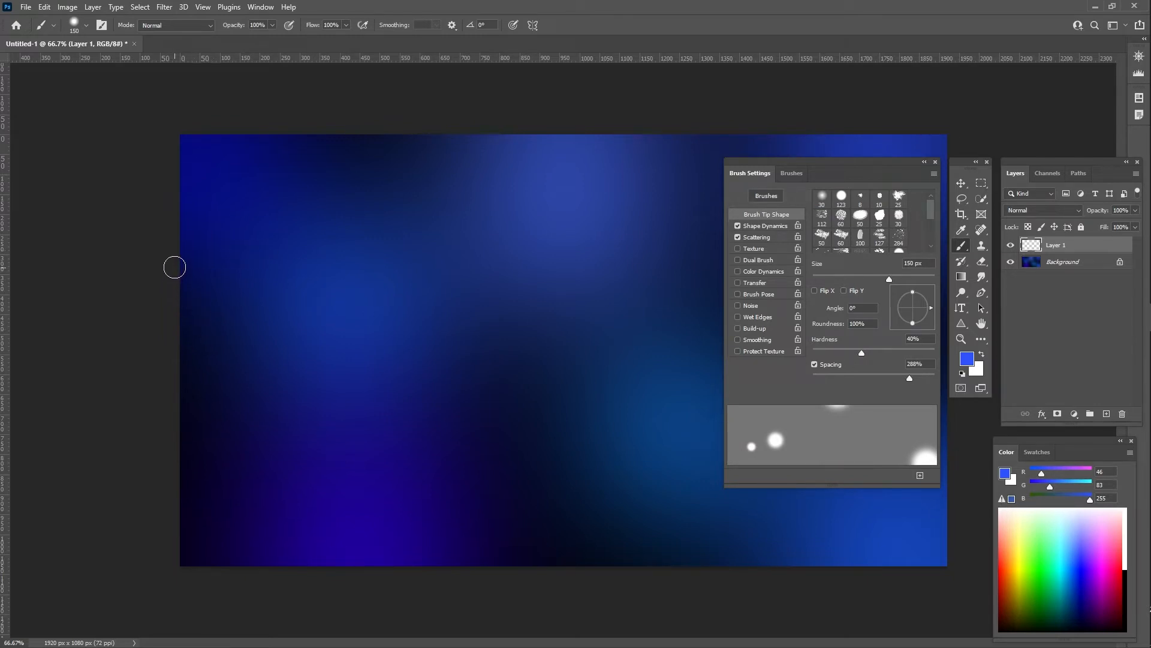
mouse_move(172, 247)
left_mouse_down()
mouse_move(431, 400)
mouse_move(537, 449)
mouse_move(688, 487)
mouse_move(798, 498)
mouse_move(932, 468)
left_mouse_up()
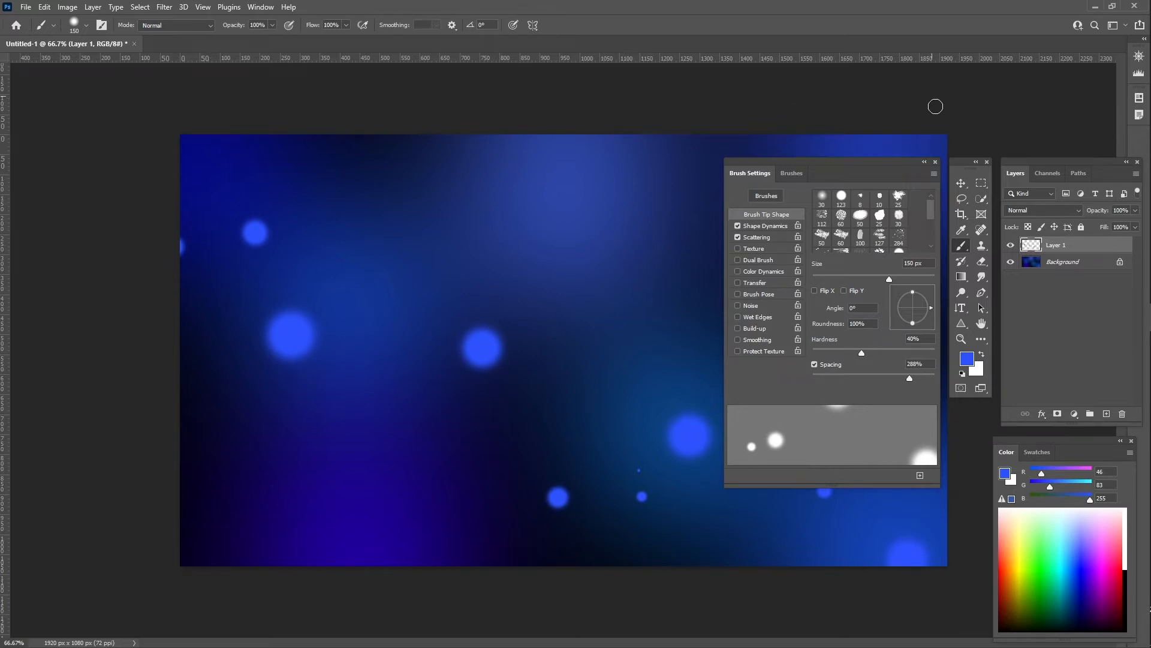
mouse_move(936, 105)
left_mouse_down()
mouse_move(722, 201)
mouse_move(549, 317)
mouse_move(413, 448)
mouse_move(382, 393)
left_mouse_up()
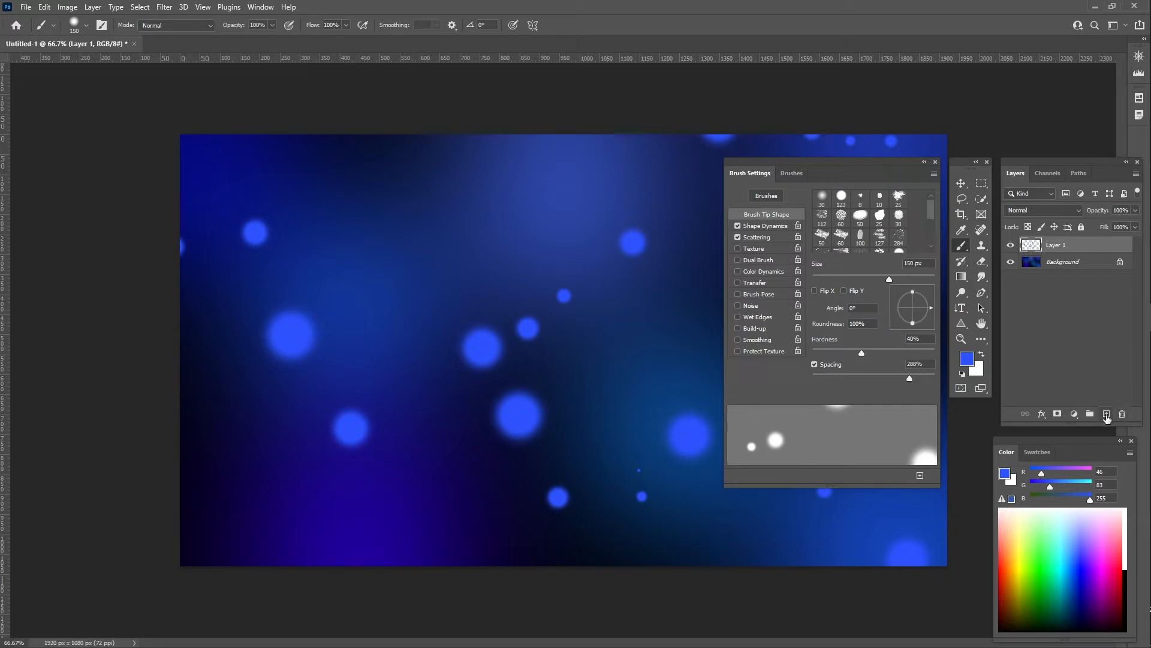
- Add a new layer and set the brush to 90 px, 71% hardness and RGB 17, 31, 255
left_click(1107, 414)
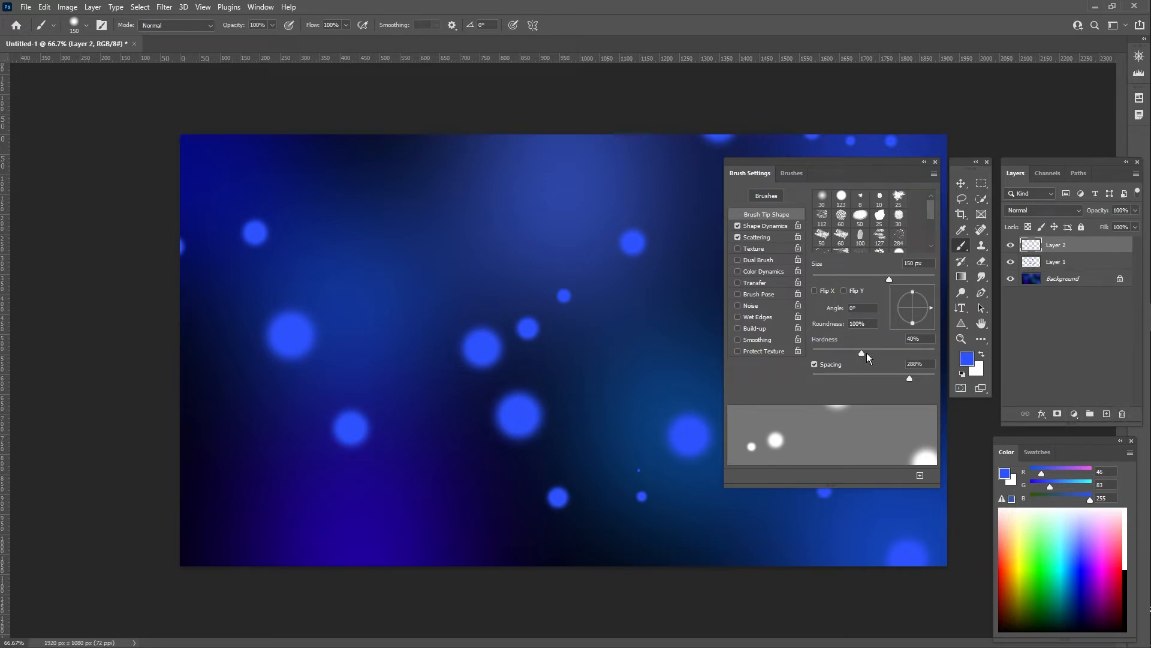
left_click_drag(865, 354, 878, 354)
left_click_drag(898, 355, 900, 355)
left_click(1081, 564)
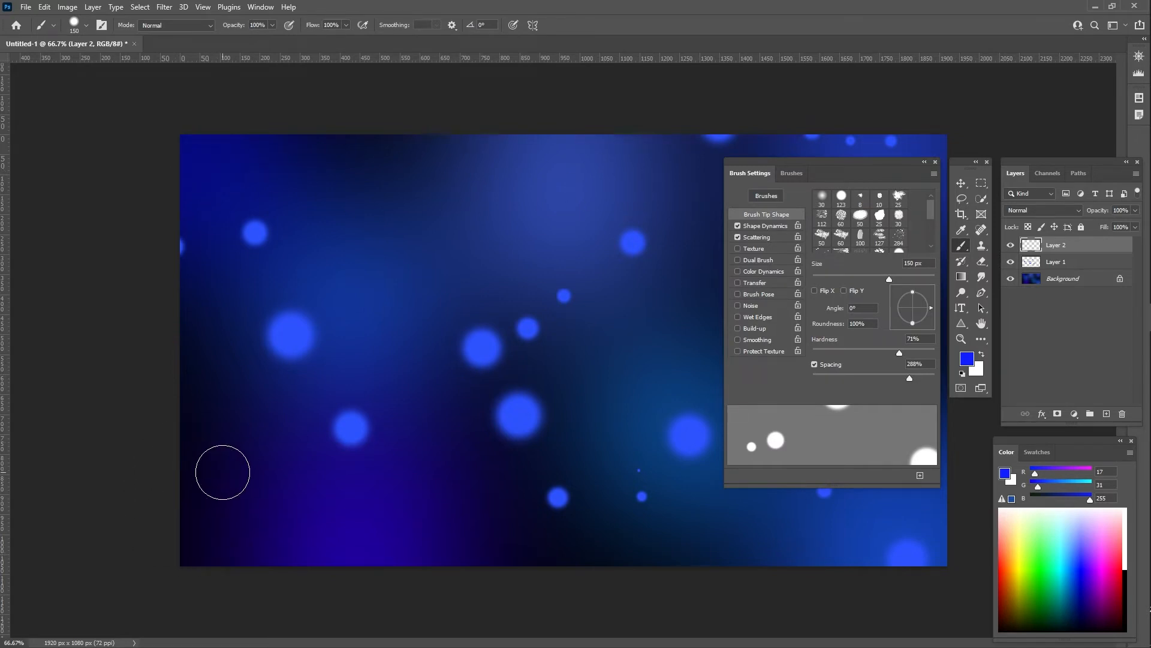
key("bracketleft")
key("bracketleft")
key("bracketleft")
- Scatter deep blue dots over Layer 2, moving the Brush Settings panel aside to reach the right part of the canvas
mouse_move(200, 488)
left_mouse_down()
mouse_move(440, 245)
mouse_move(603, 297)
mouse_move(766, 411)
left_mouse_up()
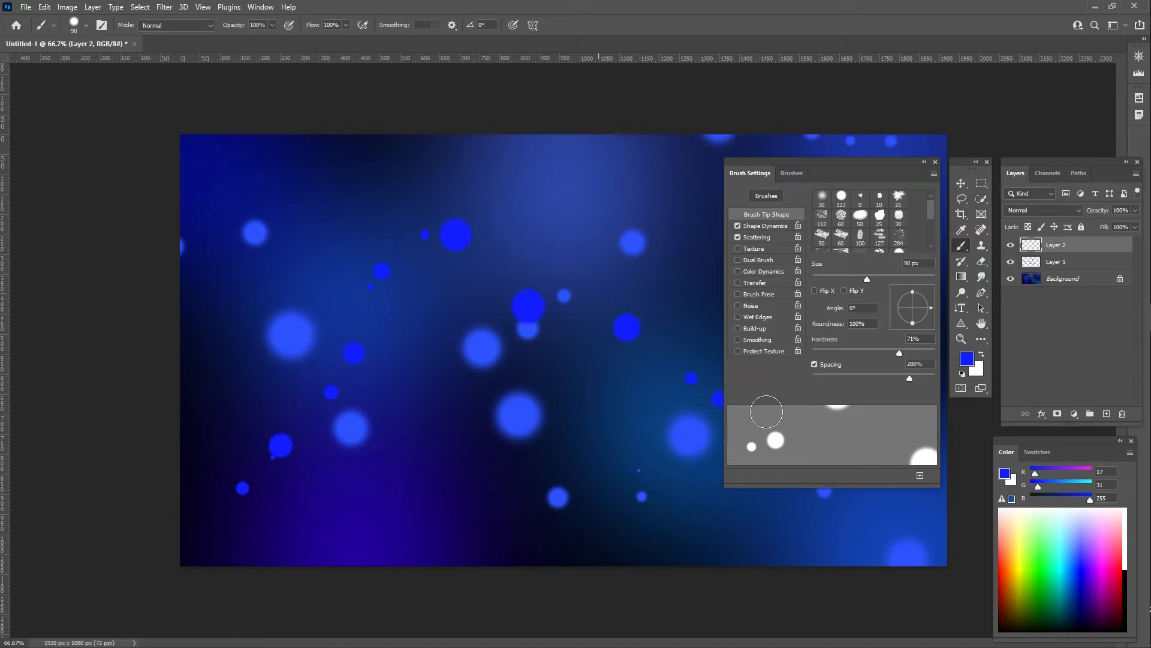
mouse_move(522, 516)
left_mouse_down()
mouse_move(178, 460)
mouse_move(183, 474)
left_mouse_up()
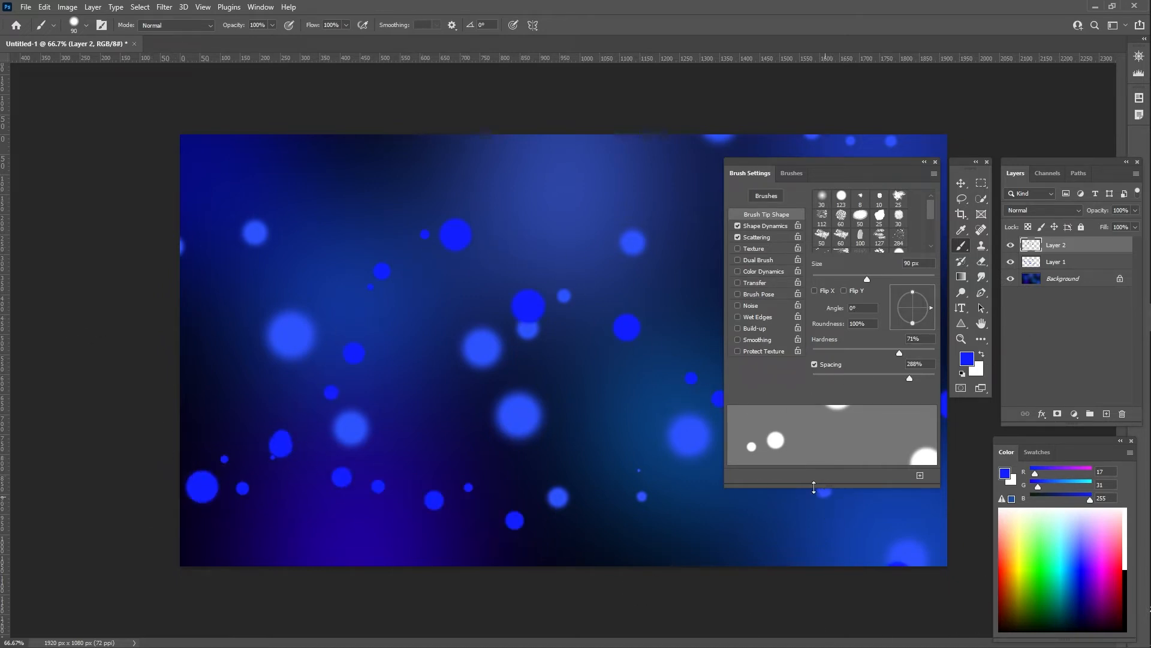
mouse_move(600, 139)
left_mouse_down()
mouse_move(465, 165)
mouse_move(270, 177)
left_mouse_up()
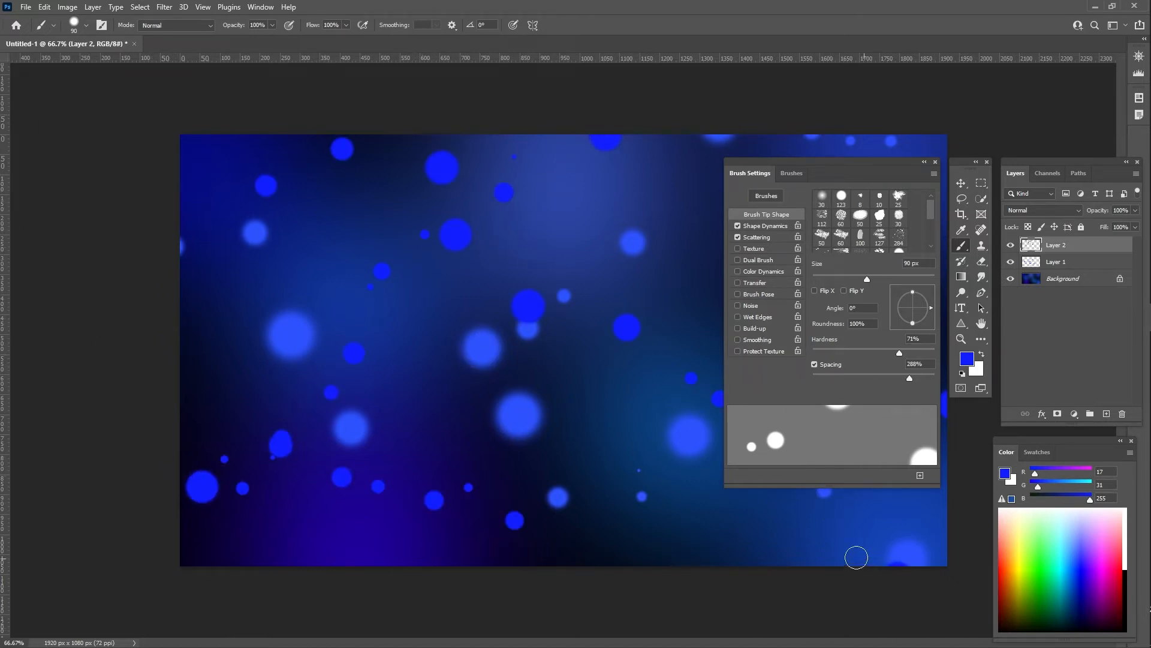
left_click(738, 540)
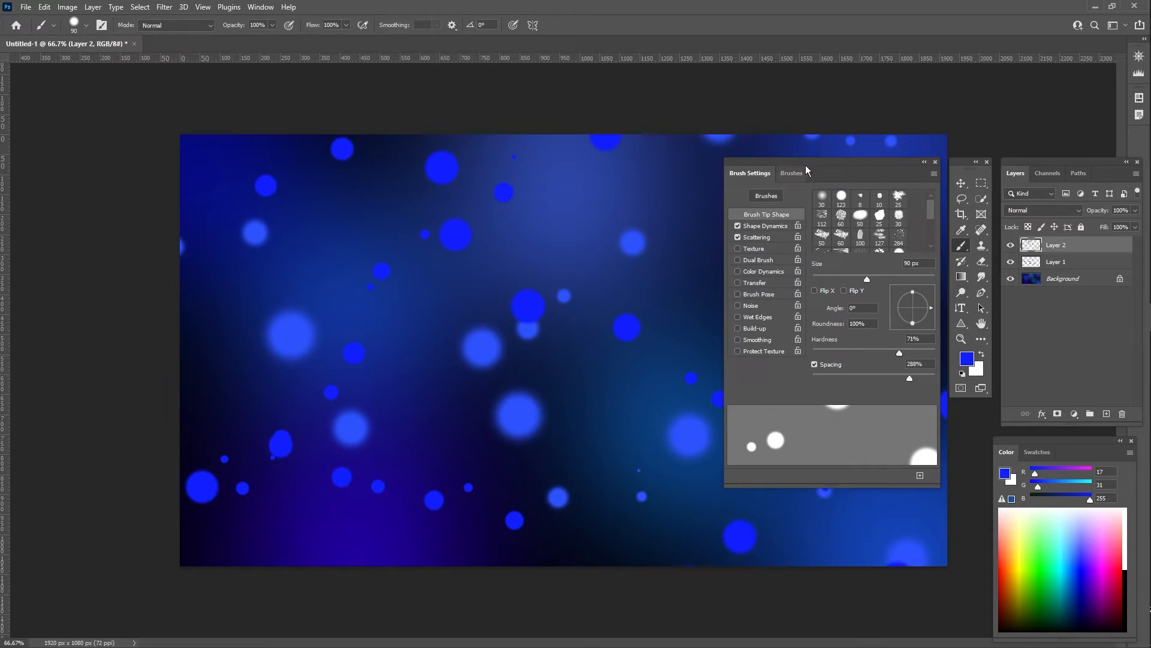
mouse_move(867, 161)
left_mouse_down()
mouse_move(259, 157)
mouse_move(201, 142)
left_mouse_up()
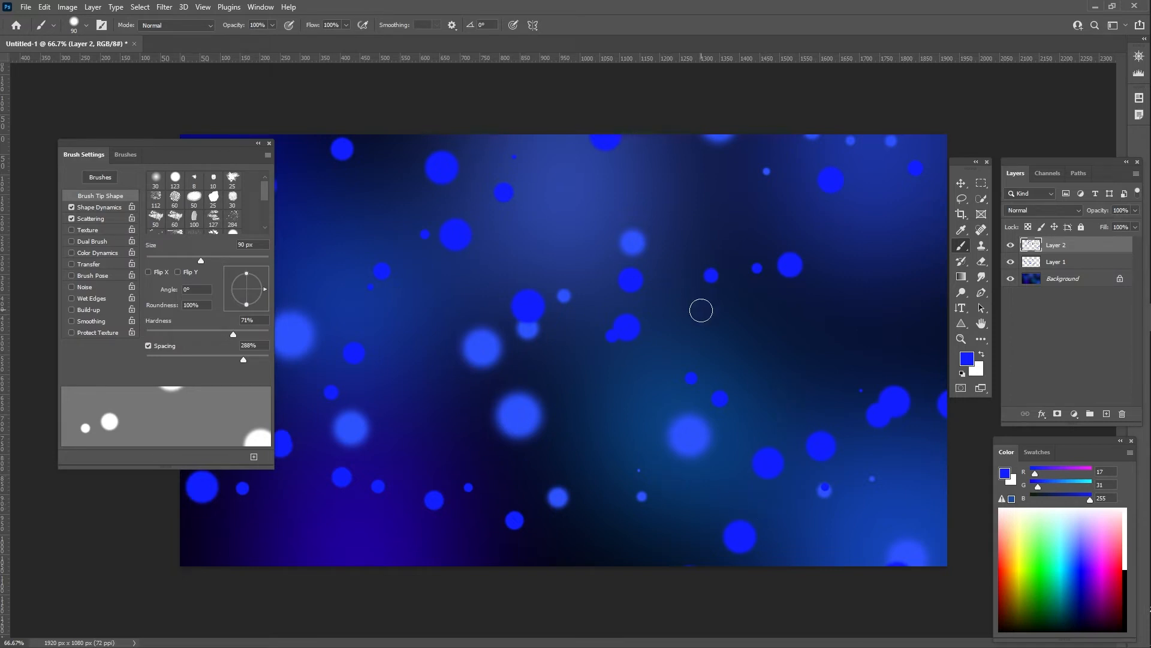
- Add a new layer above Layer 2 and set the brush to 175 px with 91% hardness
left_click(1107, 415)
left_click_drag(198, 143, 140, 102)
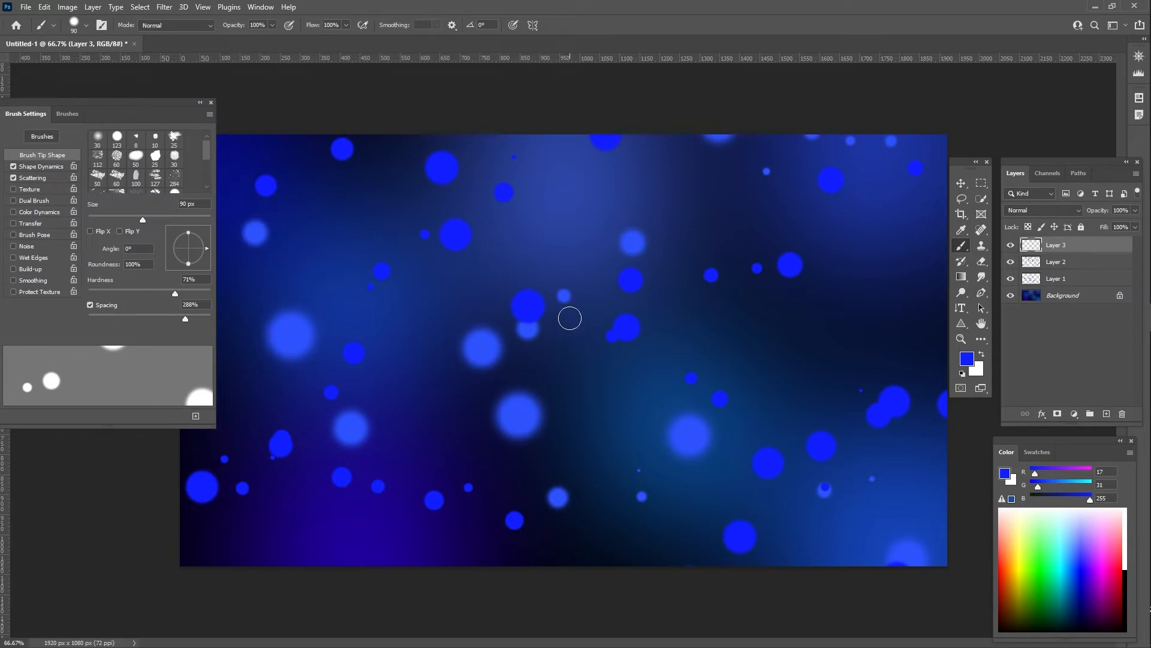
left_click_drag(186, 292, 189, 293)
key("bracketright")
key("bracketright")
key("bracketright")
key("bracketright")
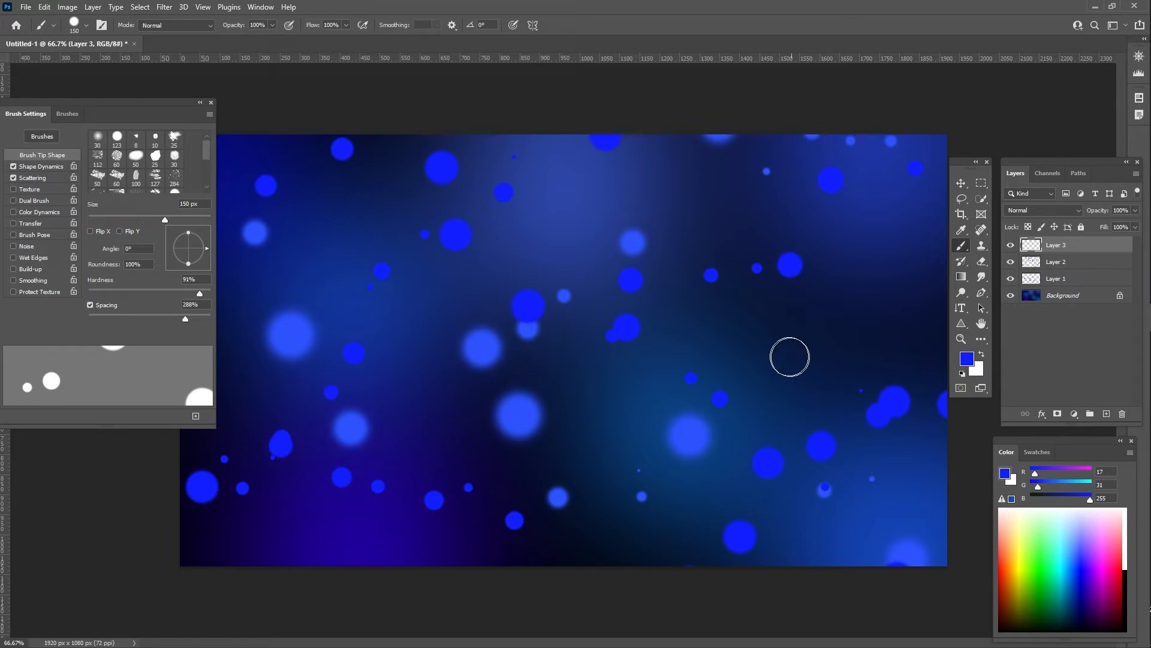
key("bracketleft")
key("bracketright")
- Set the paint color to RGB 15, 92, 255 and scatter large crisp dots across Layer 3 in two long strokes
left_click(1078, 561)
left_click(1081, 562)
left_click(1079, 562)
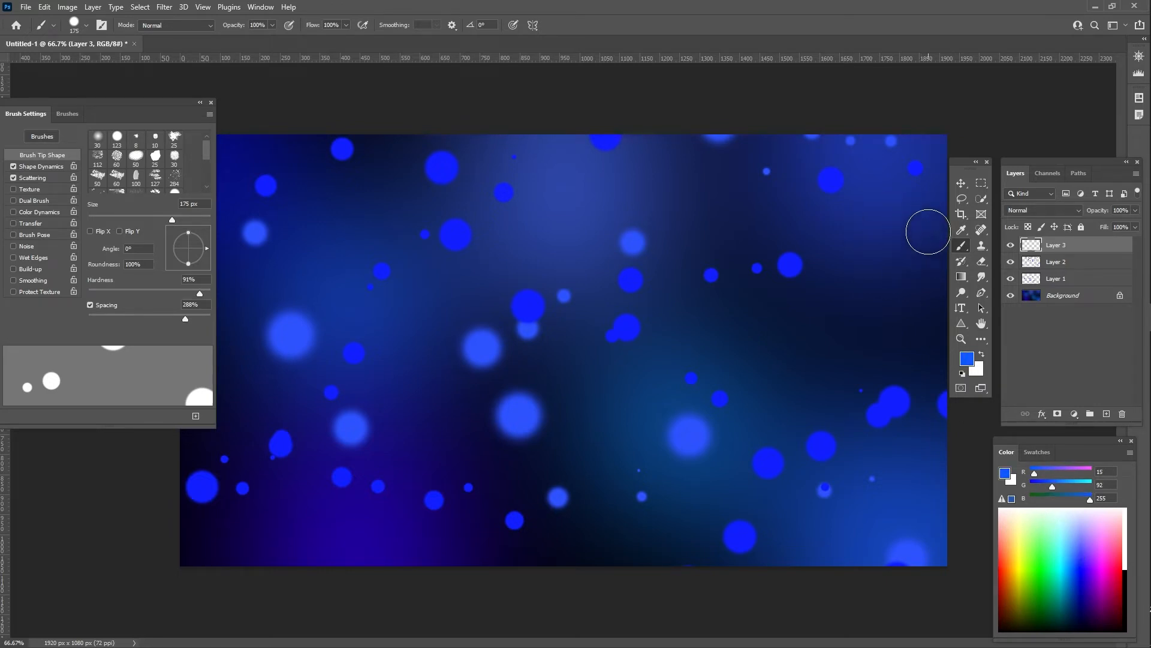
mouse_move(925, 232)
left_mouse_down()
mouse_move(895, 272)
mouse_move(566, 419)
mouse_move(90, 524)
left_mouse_up()
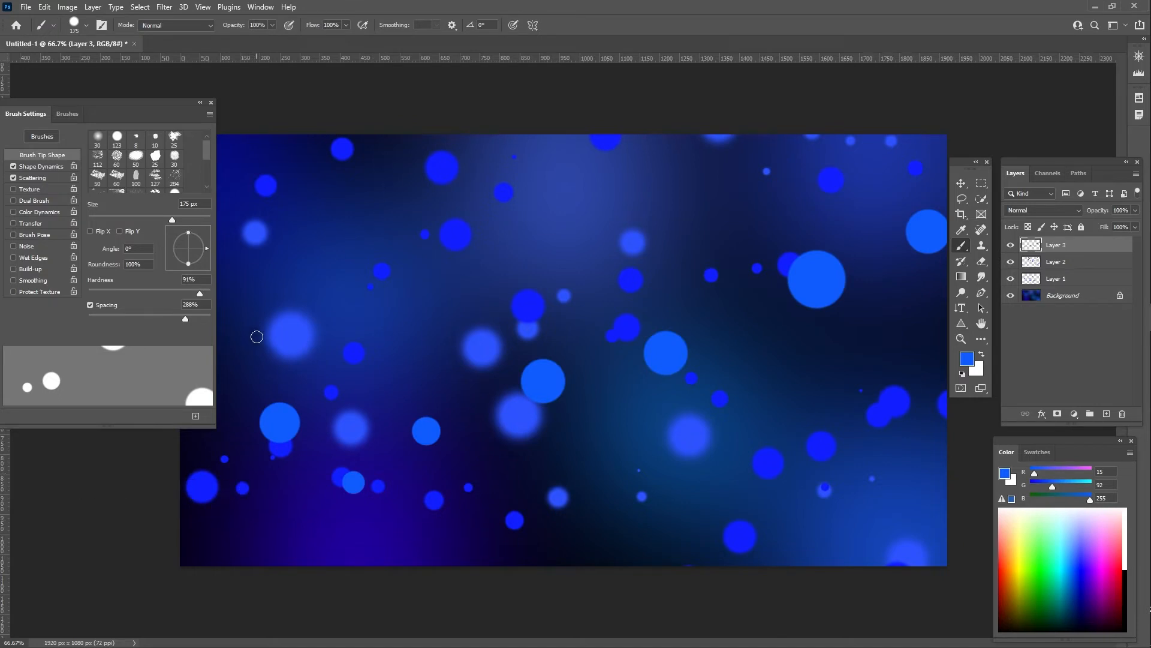
left_click_drag(229, 290, 863, 504)
- Try two more diagonal strokes of scattered dots on Layer 3 and undo each one
mouse_move(869, 319)
left_mouse_down()
mouse_move(637, 295)
mouse_move(585, 129)
left_mouse_up()
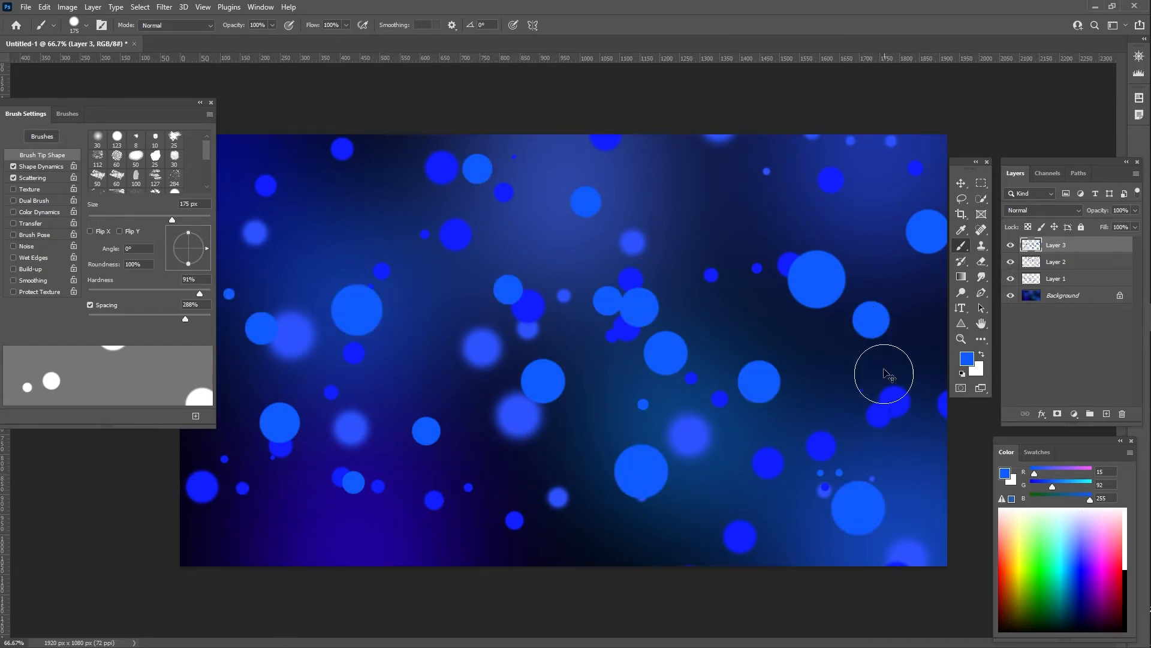
key("ctrl+z")
mouse_move(617, 231)
left_mouse_down()
mouse_move(399, 585)
mouse_move(190, 634)
left_mouse_up()
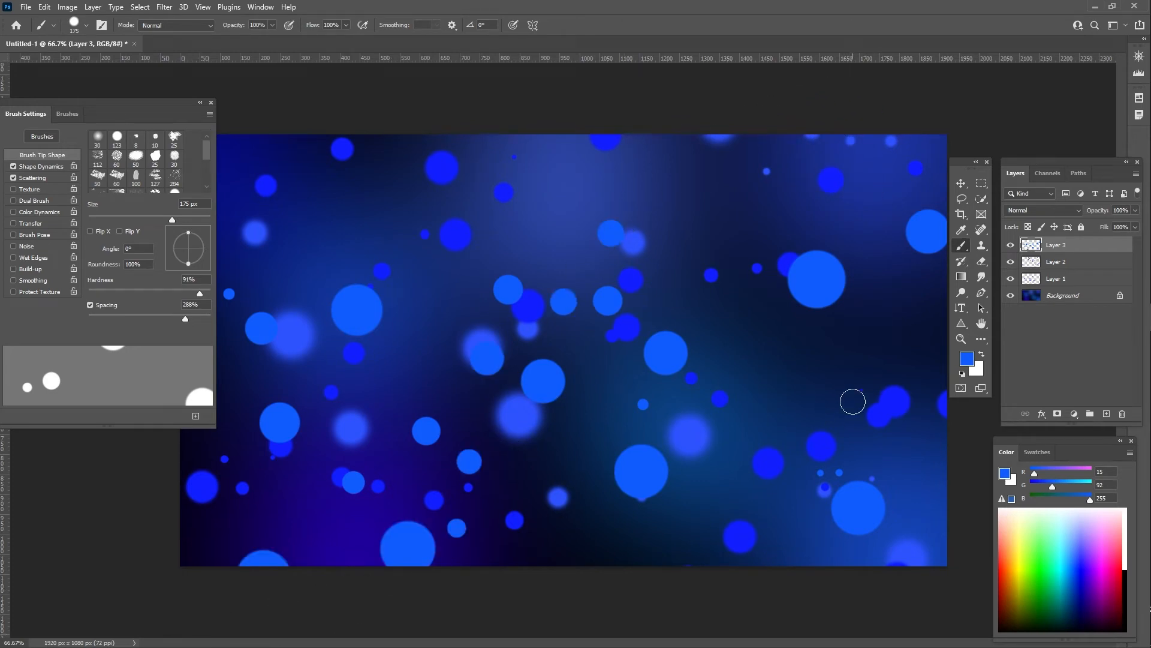
key("ctrl+z")
- Fill the remaining gaps on Layer 3 with a diagonal stroke, a short lower-left stroke and single dabs of dots
mouse_move(780, 159)
left_mouse_down()
mouse_move(511, 222)
mouse_move(393, 496)
left_mouse_up()
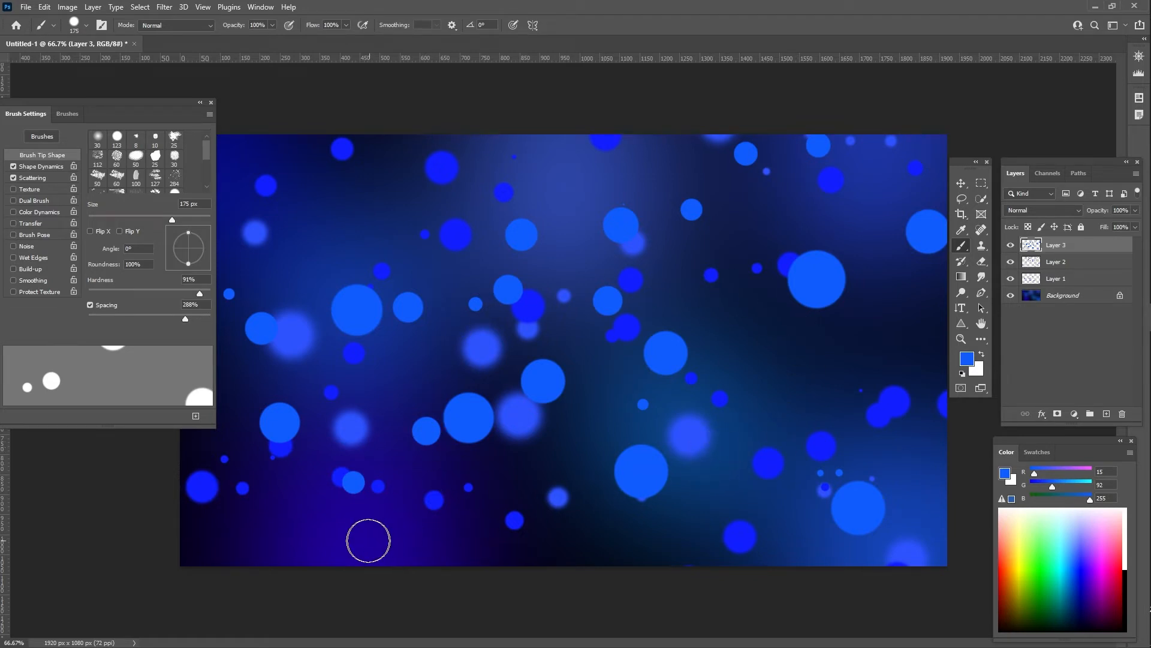
left_click_drag(368, 540, 143, 546)
left_click(856, 363)
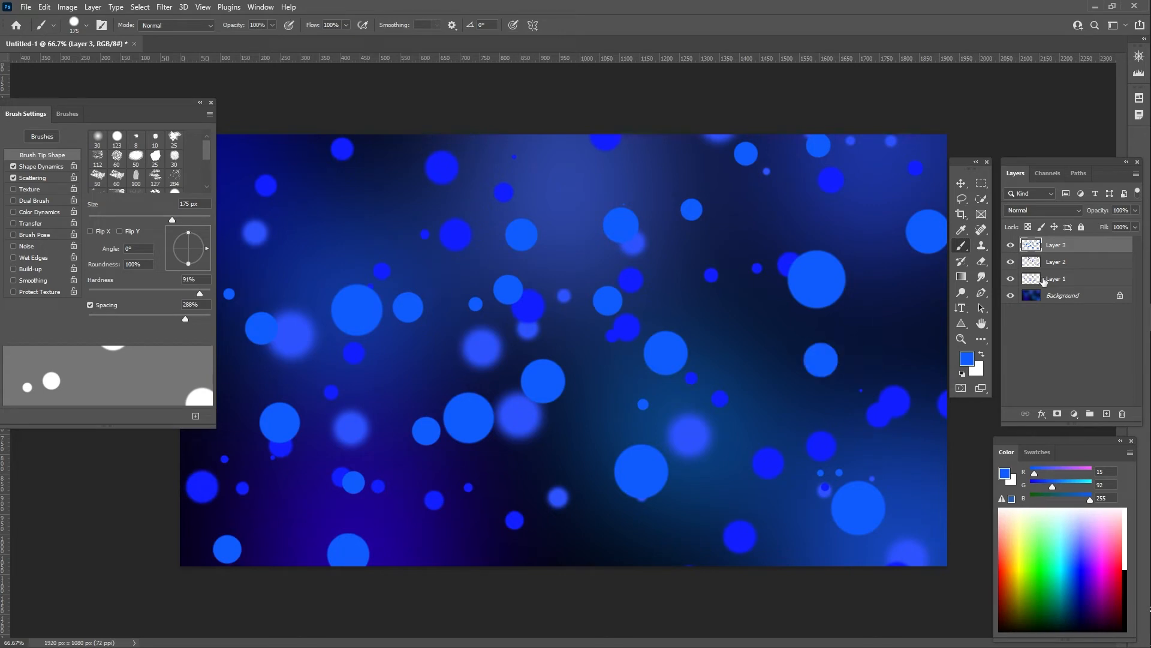
left_click(325, 188)
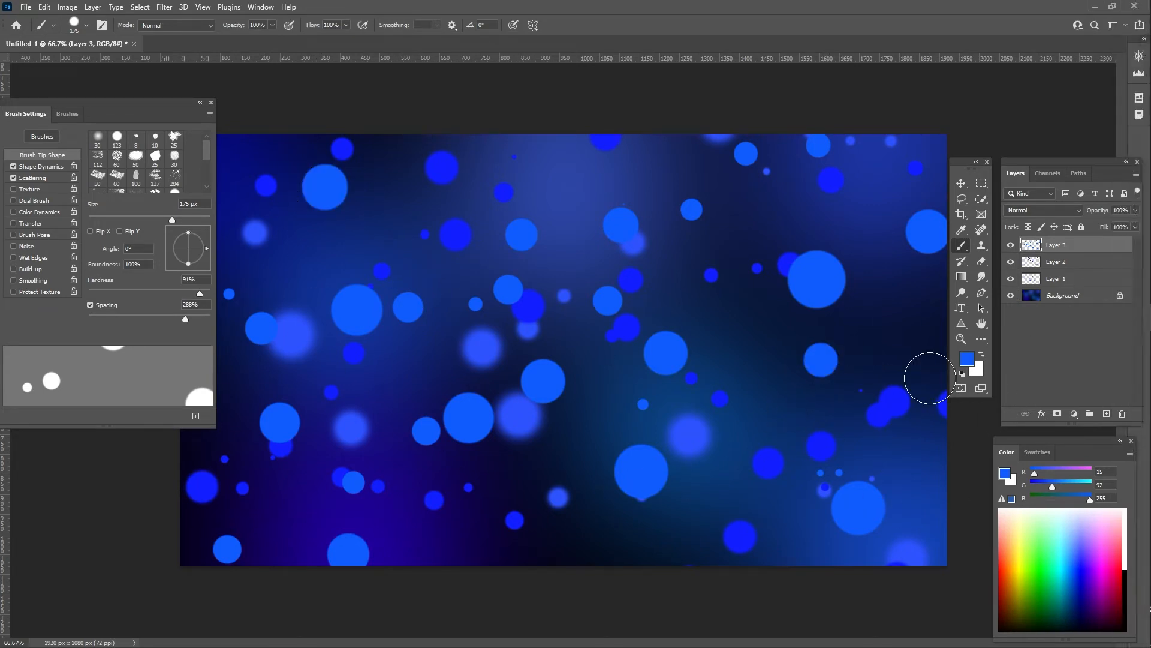
- Set the blend mode of Layers 1, 2 and 3 to Linear Dodge (Add)
left_click(1068, 280, "shift")
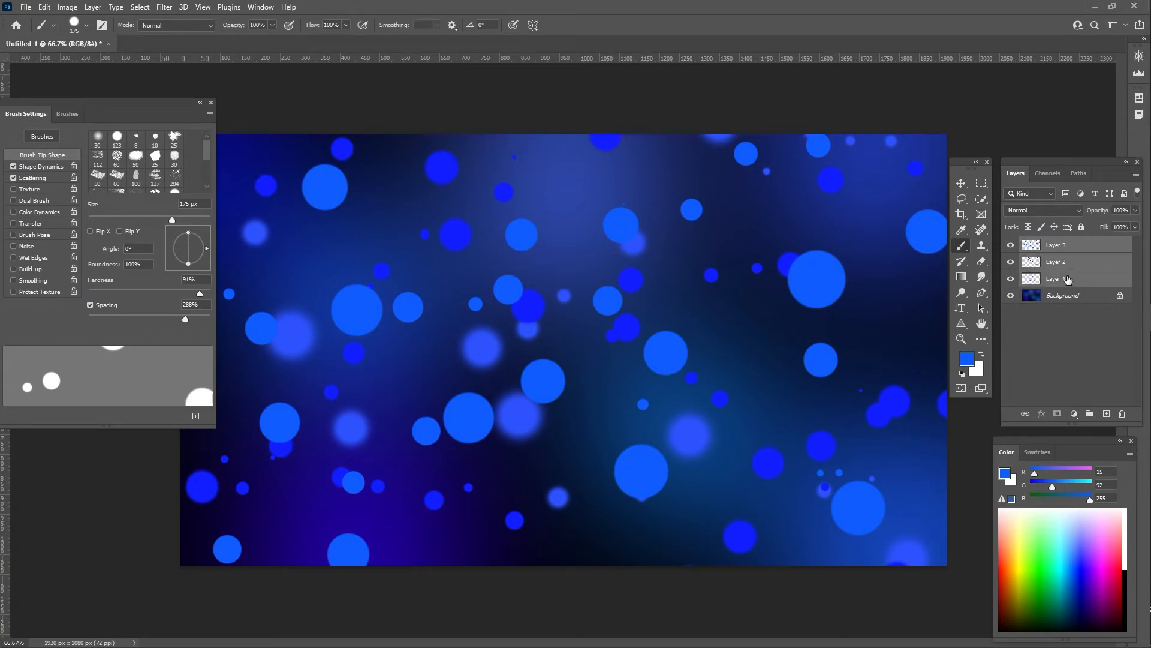
left_click(1051, 212)
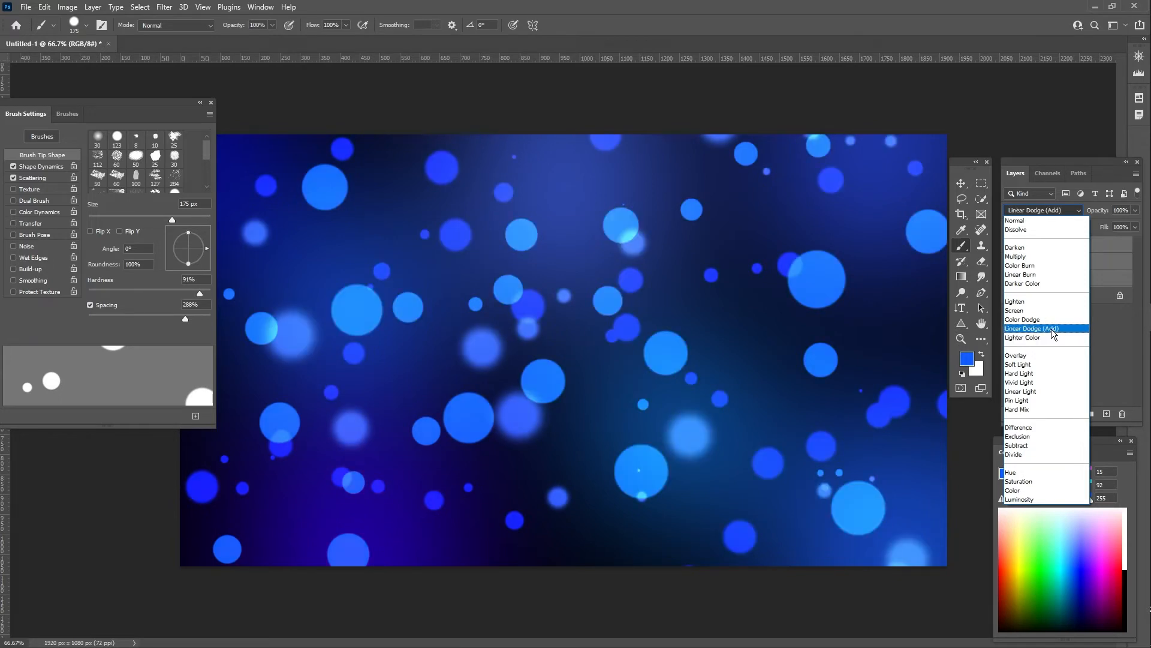
left_click(1052, 329)
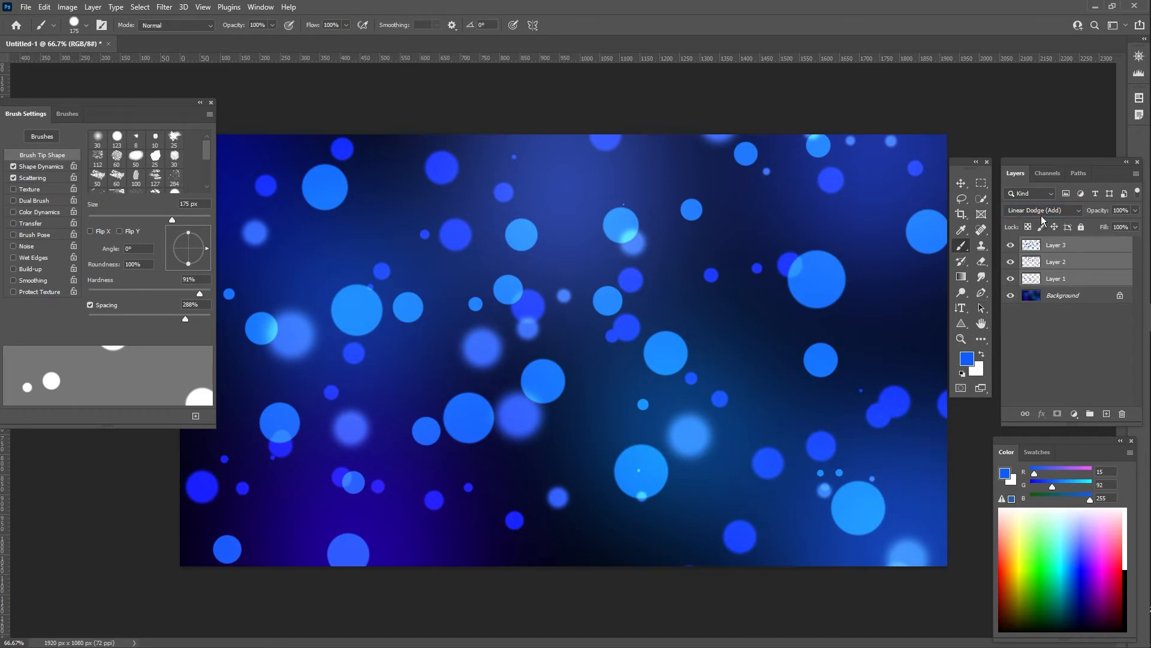
- Unlock the Background layer and group it with the three dot layers
left_click(1099, 302)
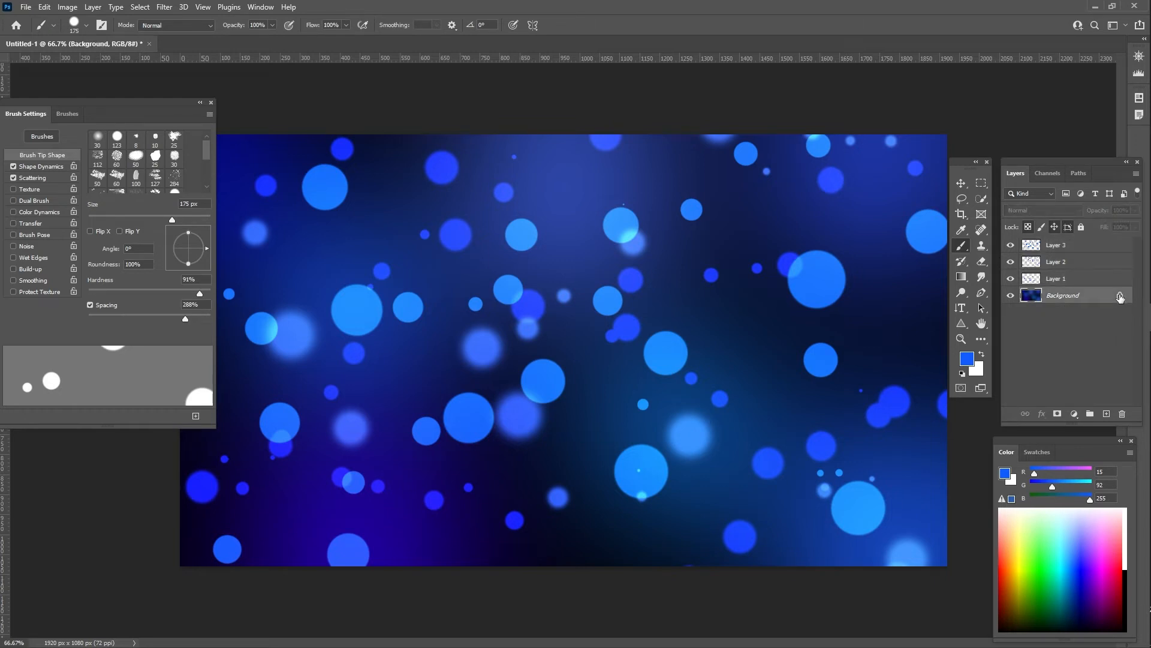
left_click(1121, 297)
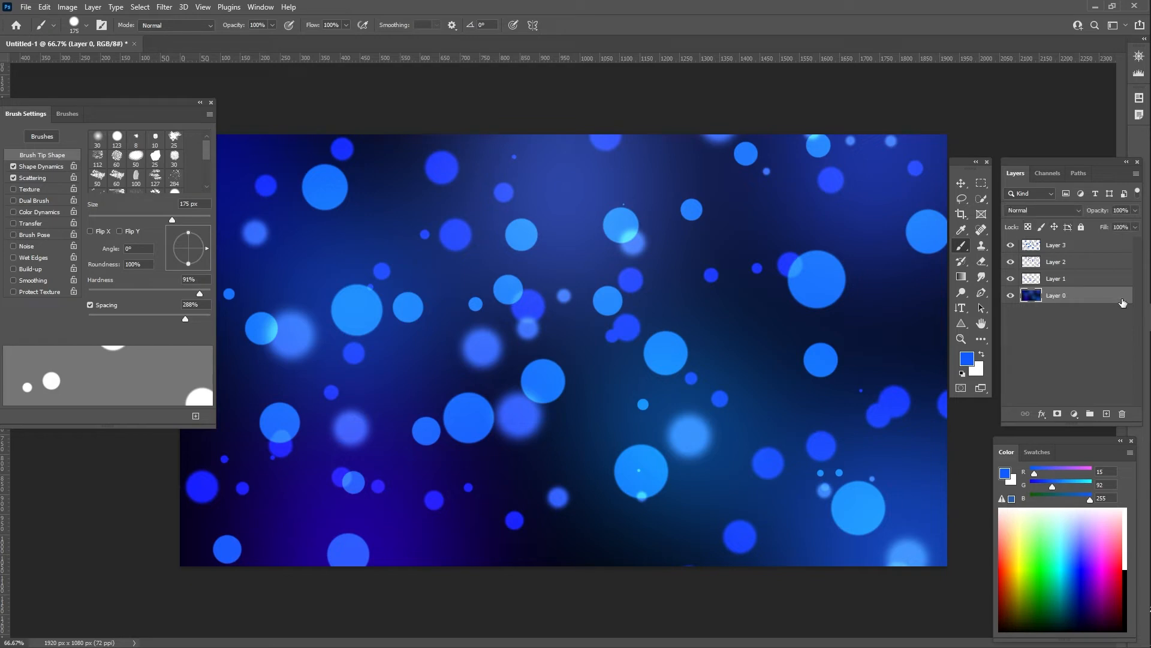
left_click(1087, 246, "shift")
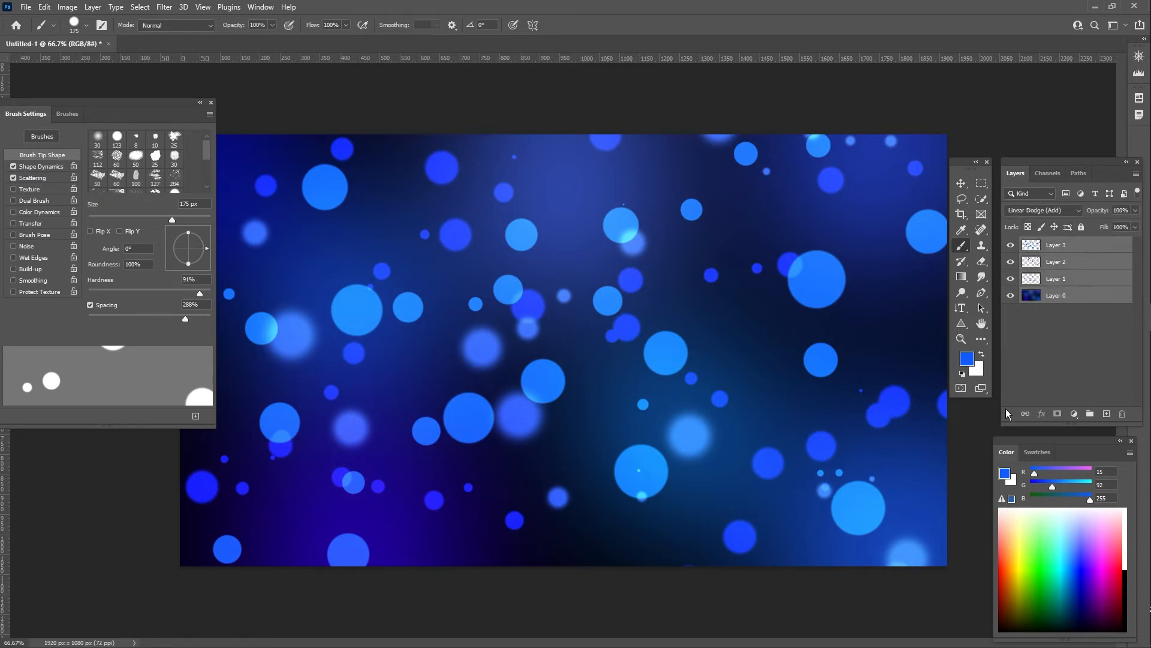
left_click(1088, 417)
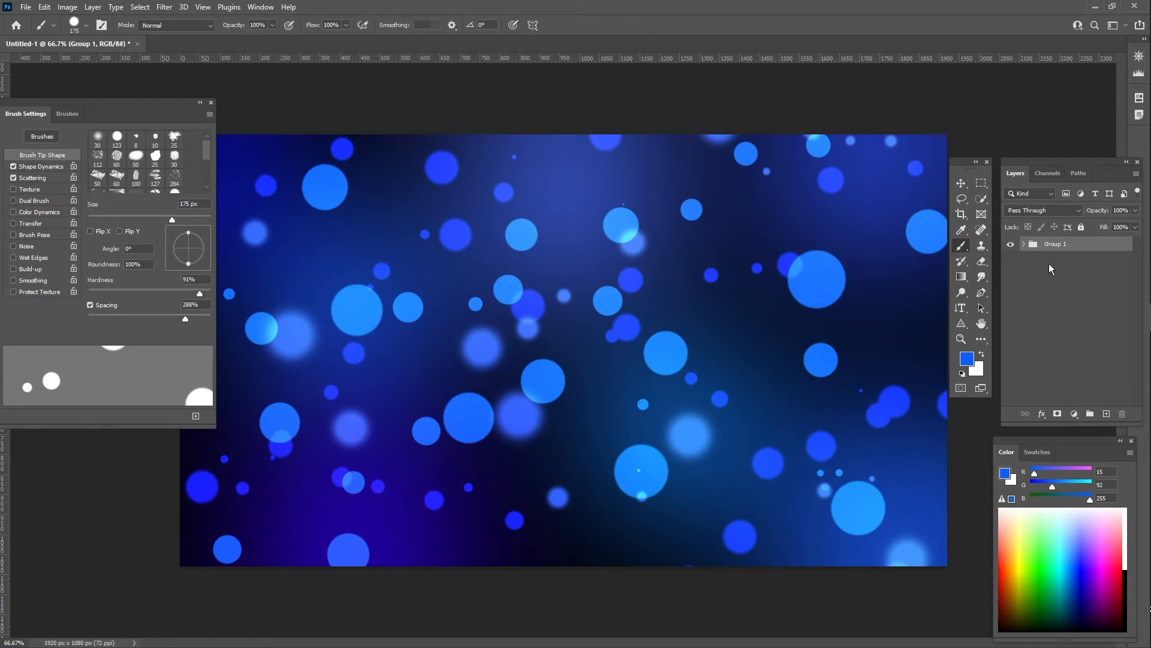
- Close the Brush Settings and Color panels and activate the Move tool
left_click(212, 106)
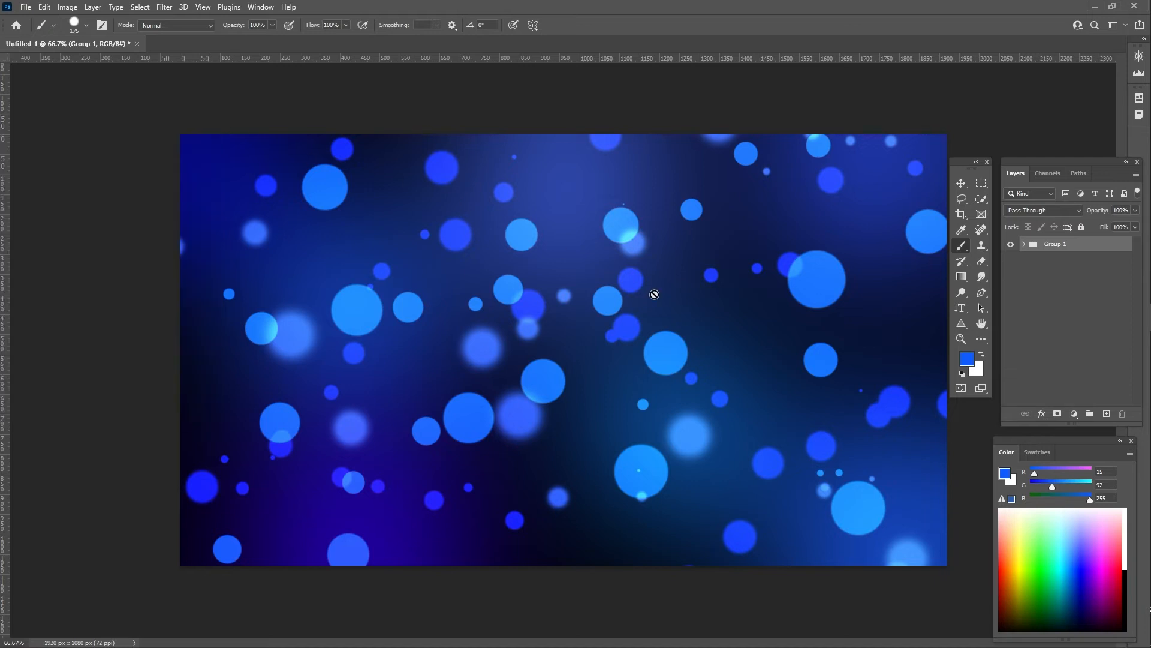
left_click(1131, 442)
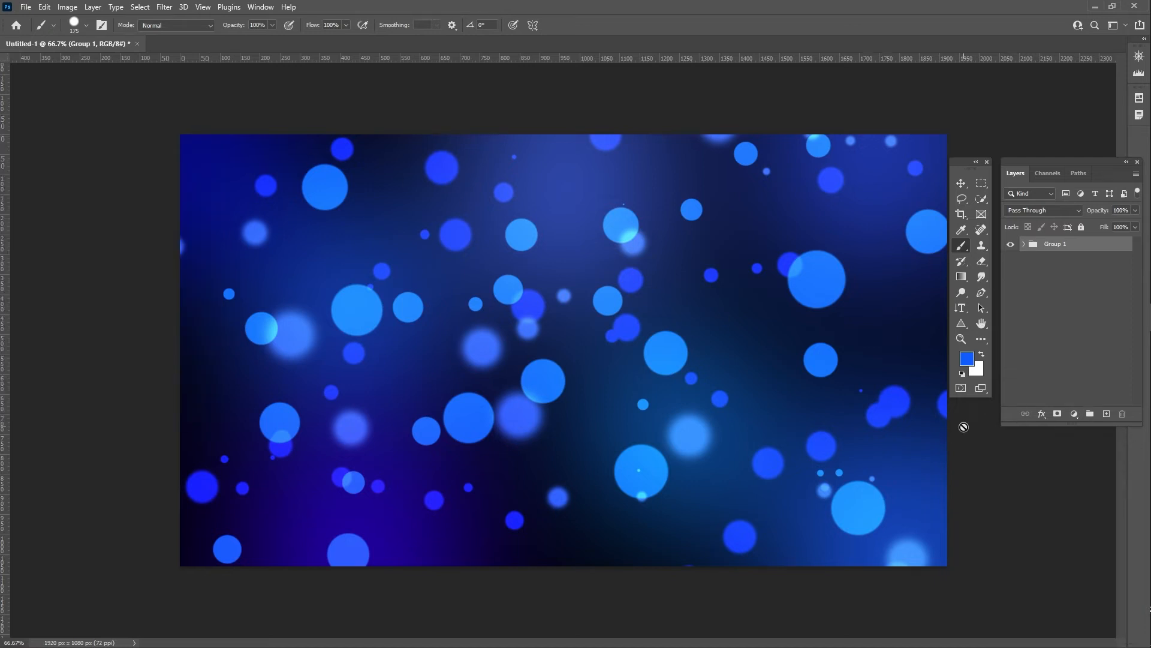
key("v")
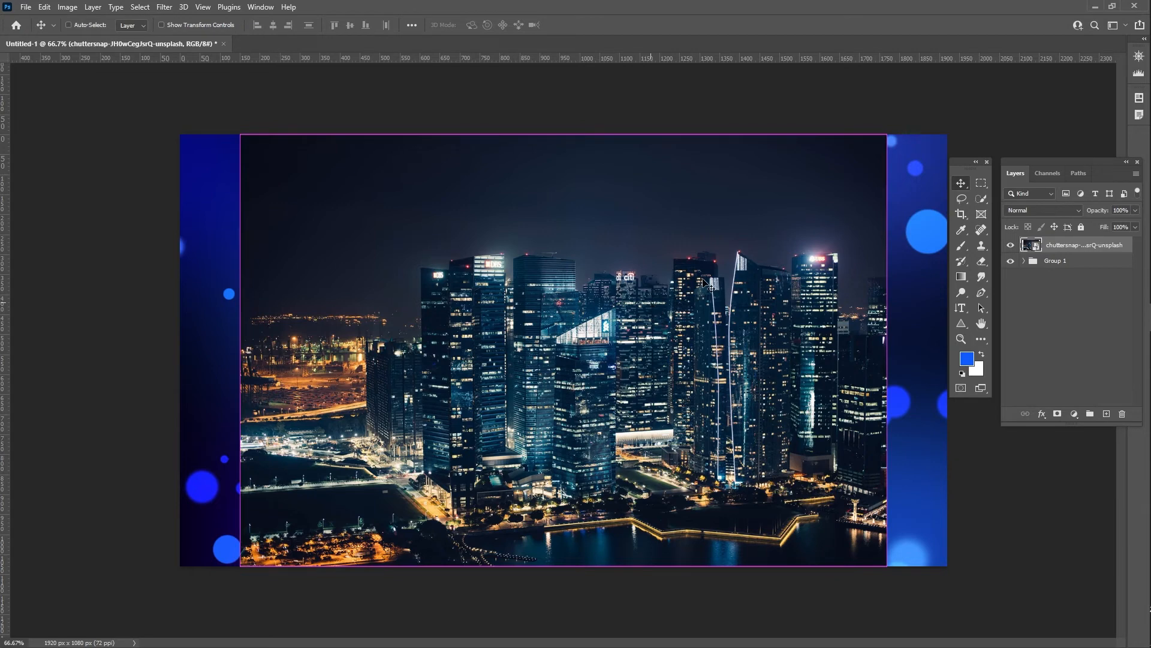
- Scale the skyline photo up proportionally from its centre to about 102.44% so it covers the whole canvas
key("ctrl+t")
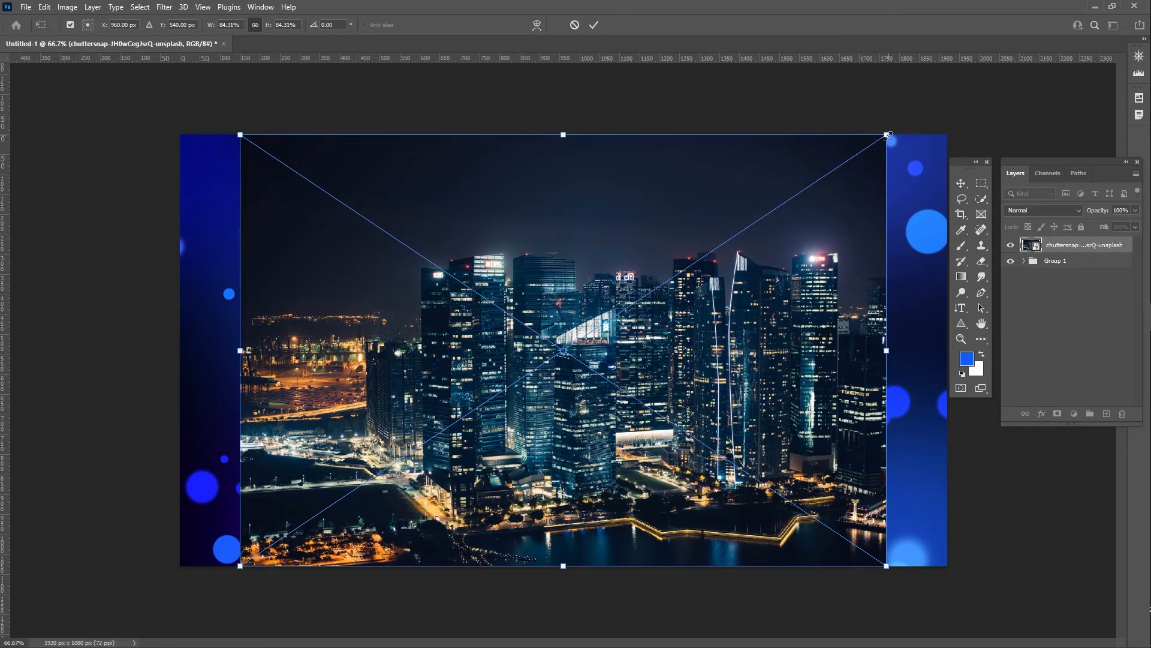
left_click_drag(888, 135, 962, 96)
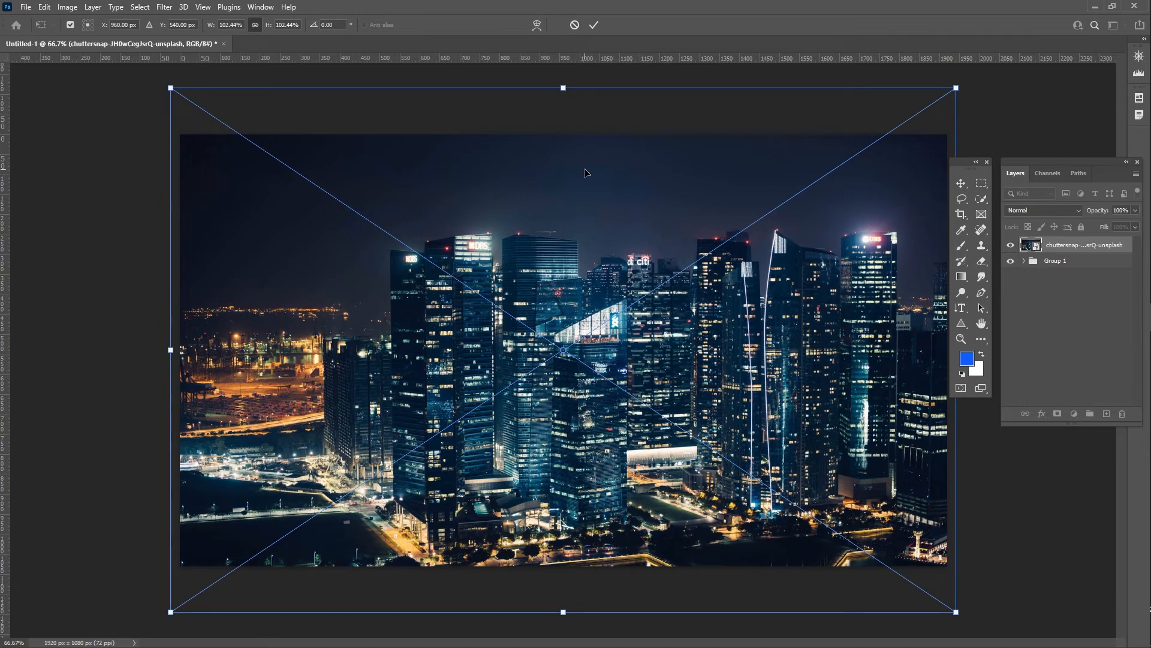
left_click(595, 25)
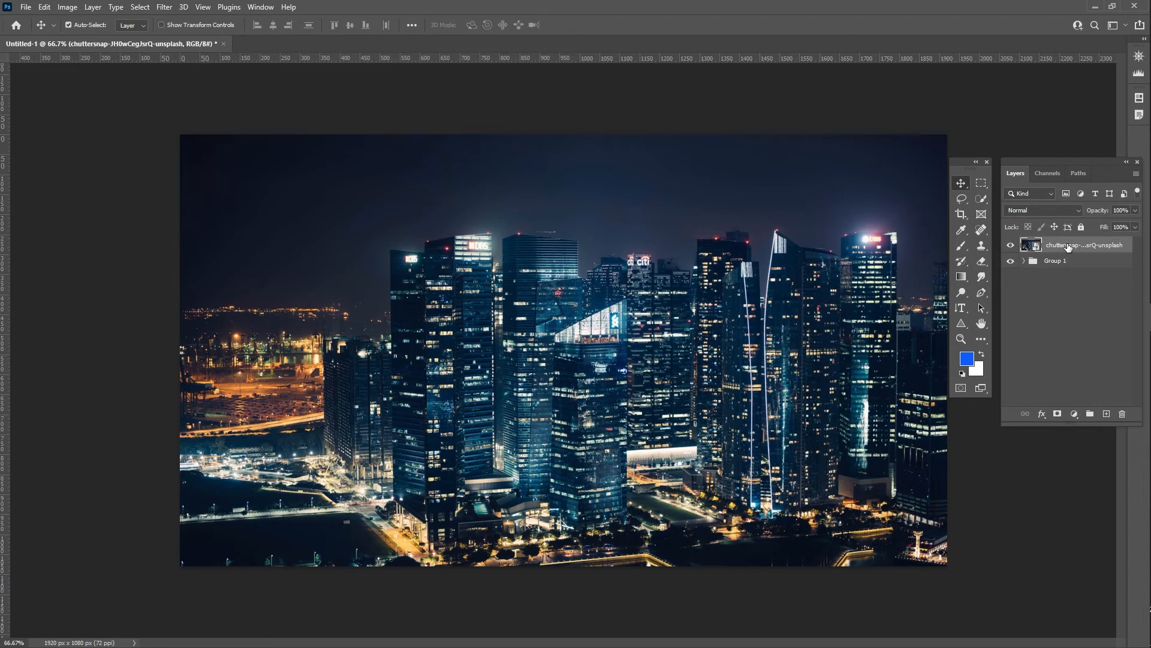
- Place the skyline photo layer below Group 1 and set the group's blend mode to Overlay
left_click_drag(1069, 247, 1064, 269)
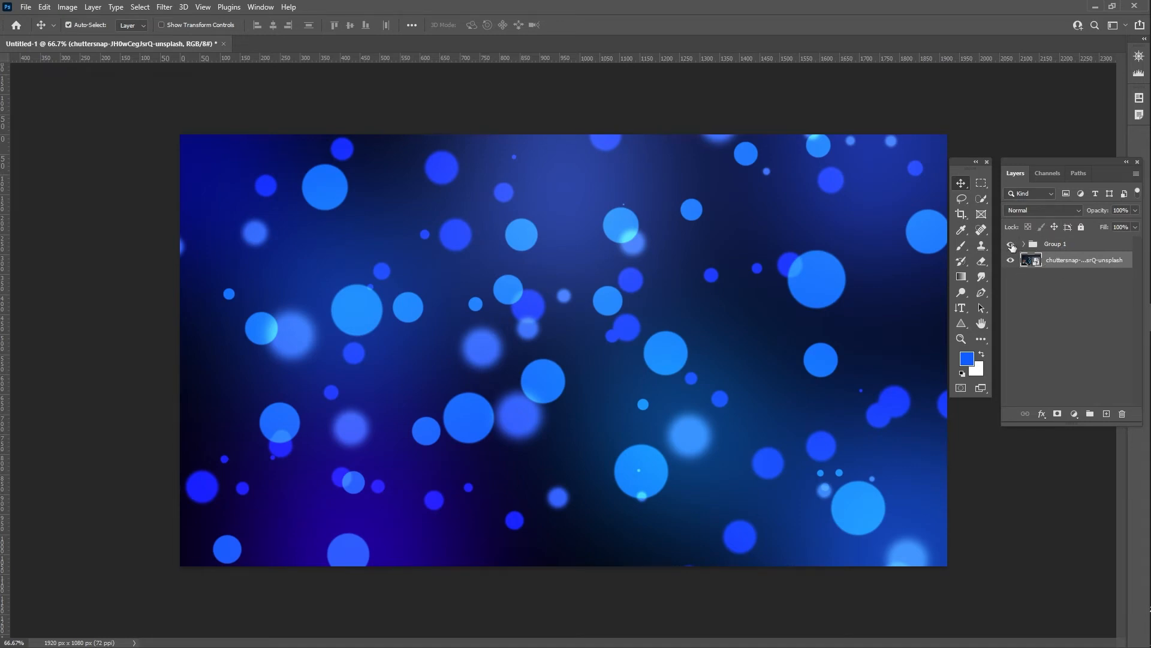
left_click(1063, 246)
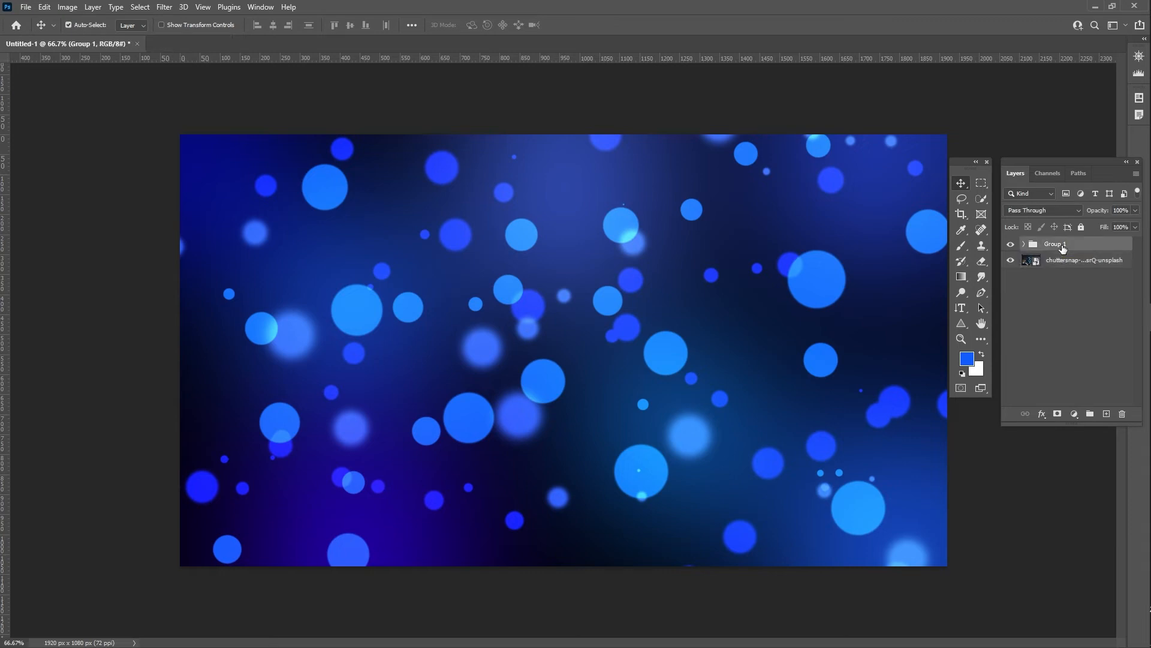
left_click(1060, 207)
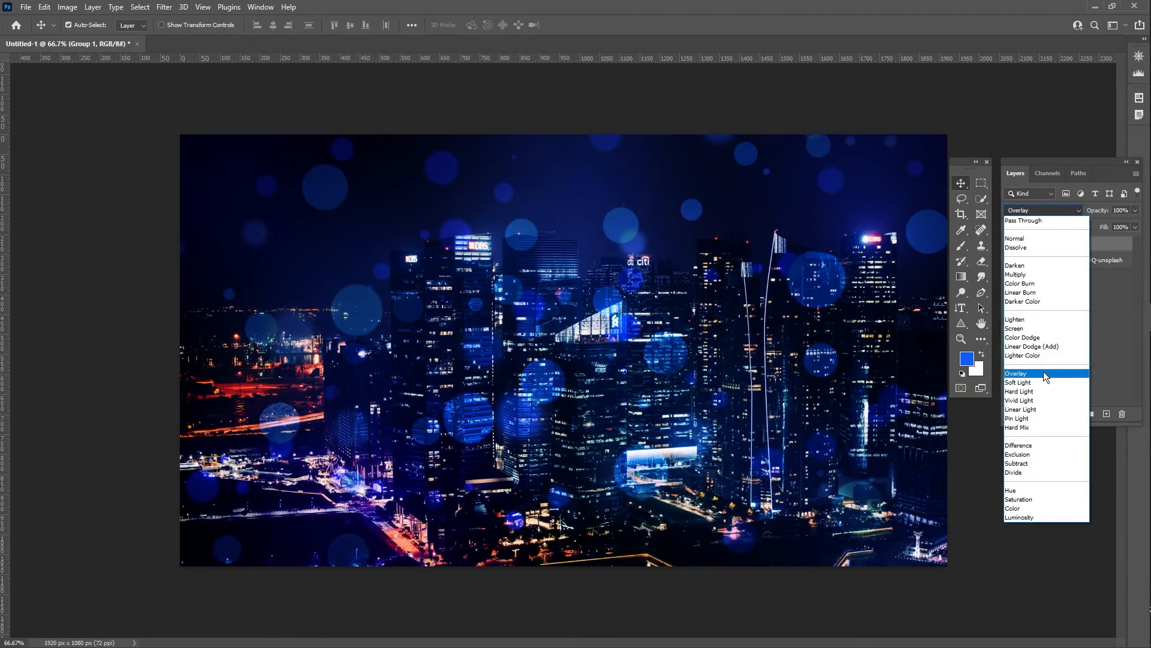
left_click(1043, 372)
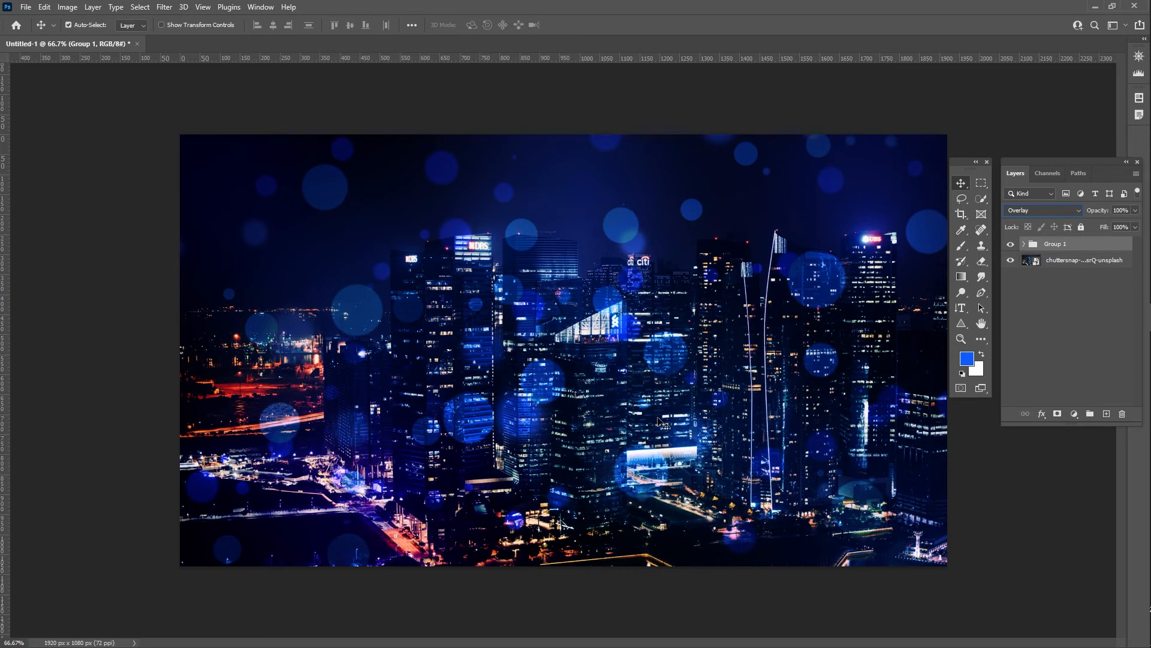
- Add a layer mask to Group 1 and fill it with a reversed black-to-white radial gradient running outward from the central towers
left_click(1058, 415)
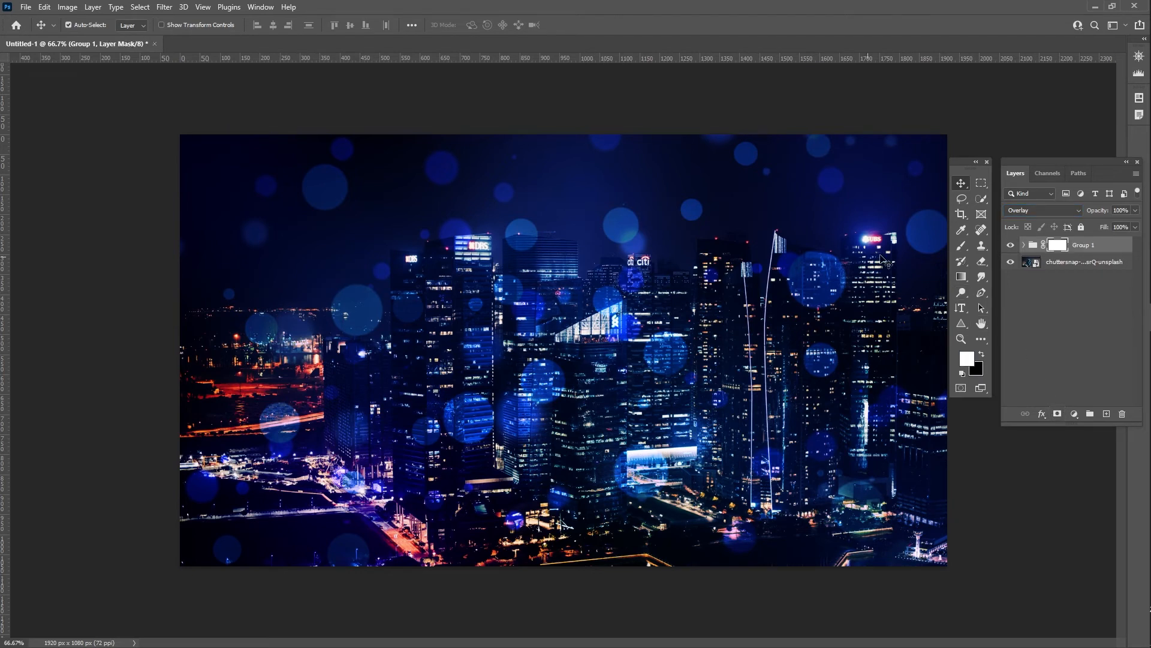
left_click(962, 246)
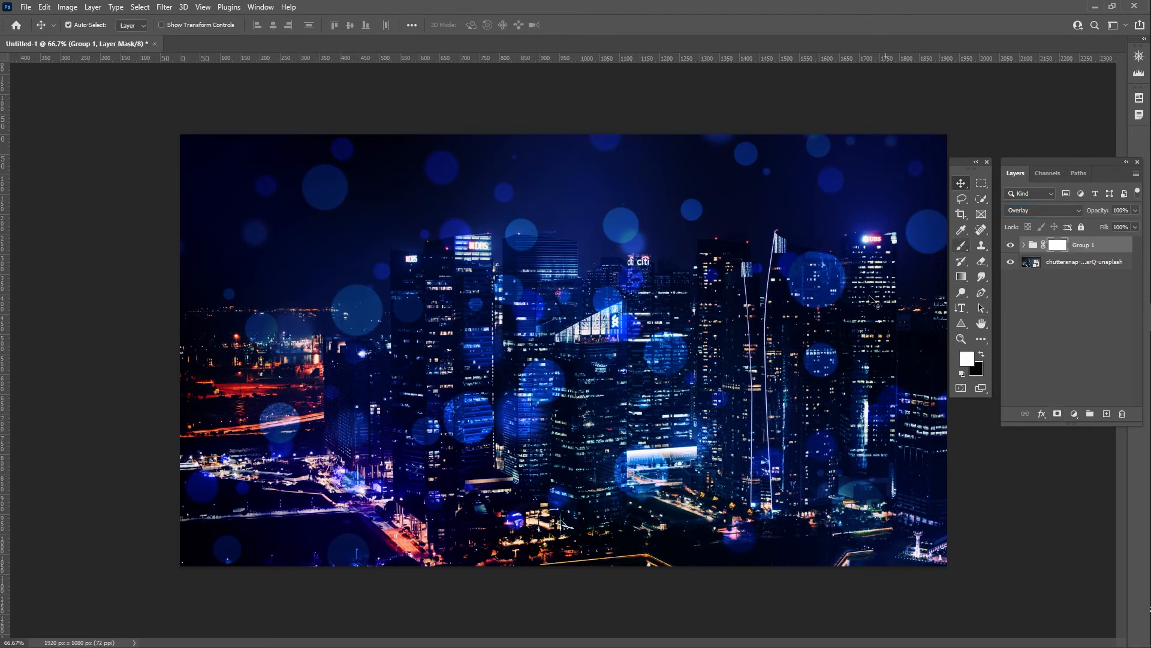
left_click(962, 277)
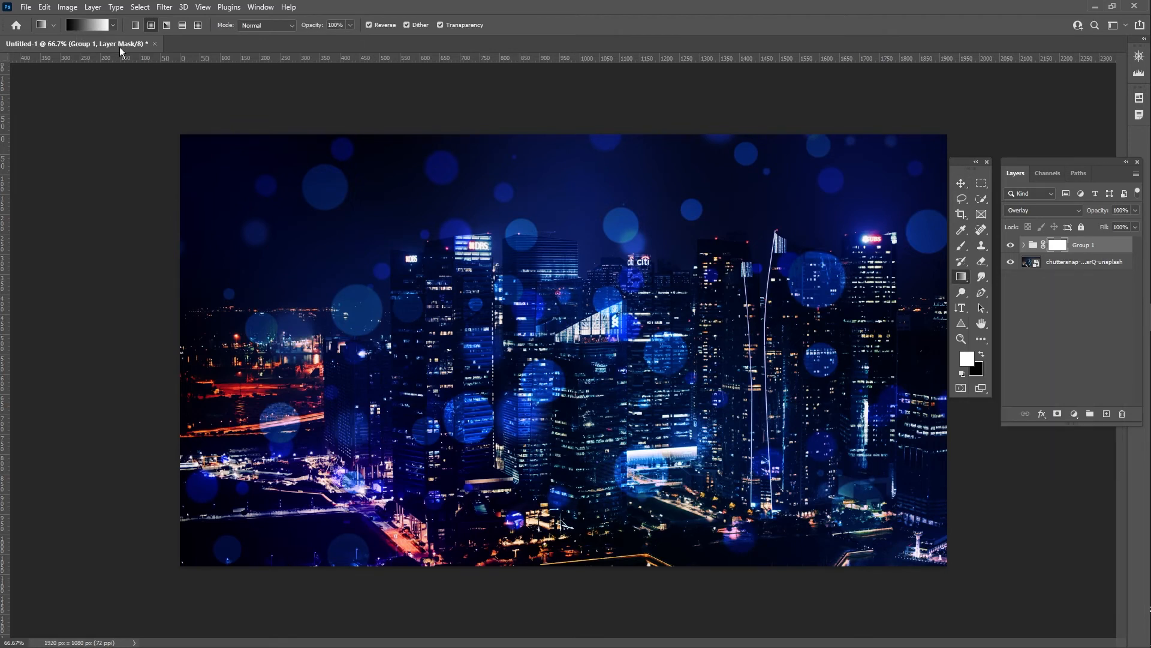
left_click(112, 25)
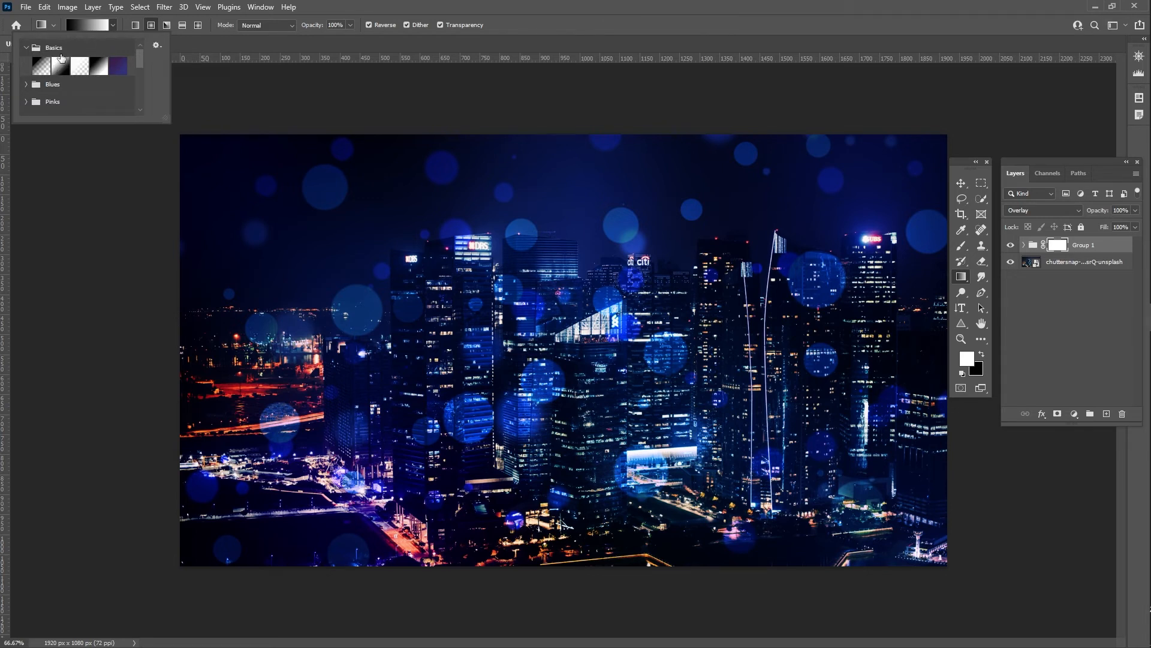
left_click(61, 64)
left_click(152, 29)
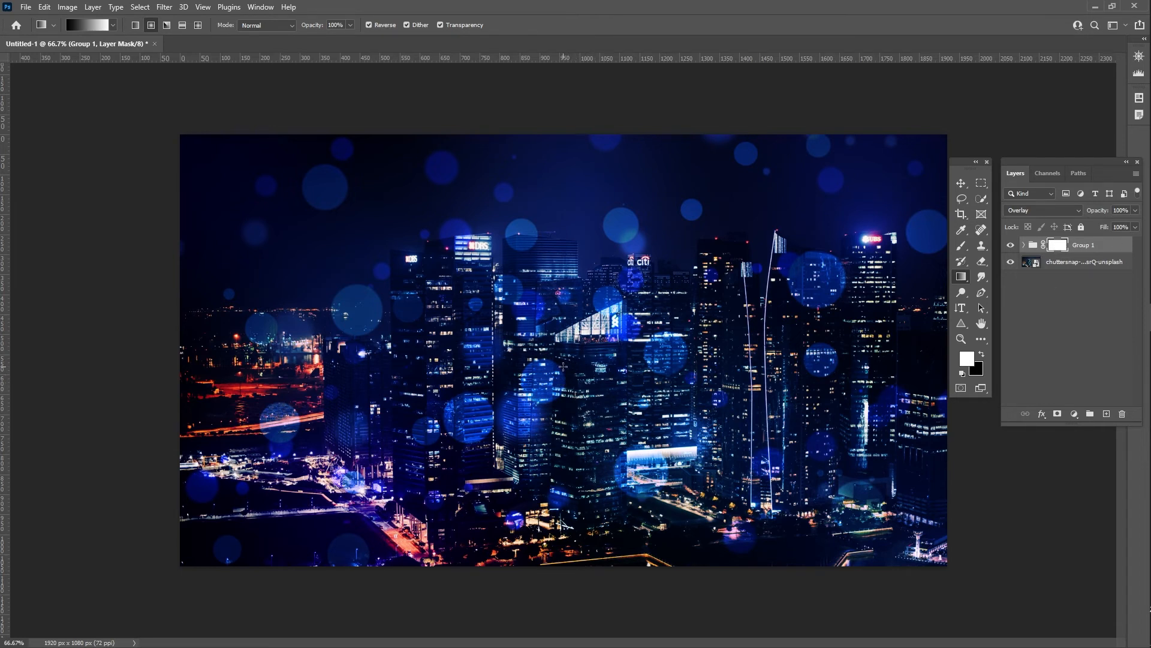
left_click_drag(564, 366, 816, 245)
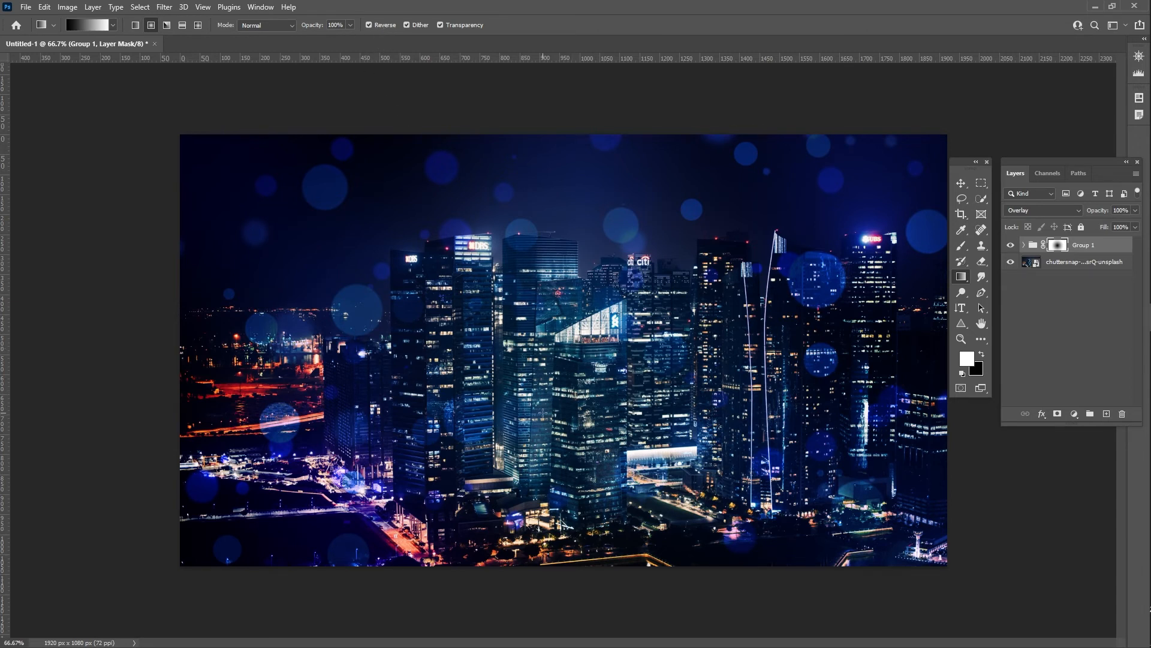
left_click_drag(543, 413, 851, 230)
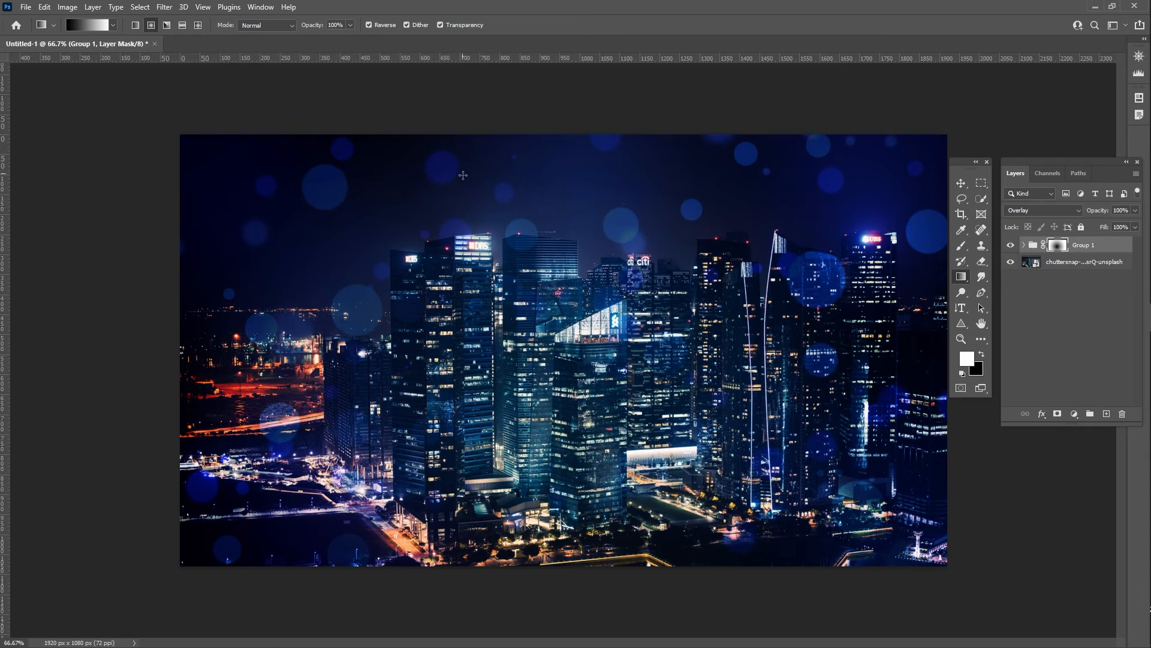
- Expand Group 1, check Layer 2 by toggling its visibility, and apply a Gaussian Blur of 9.8 pixels to it
left_click(1025, 247)
left_click(1011, 279)
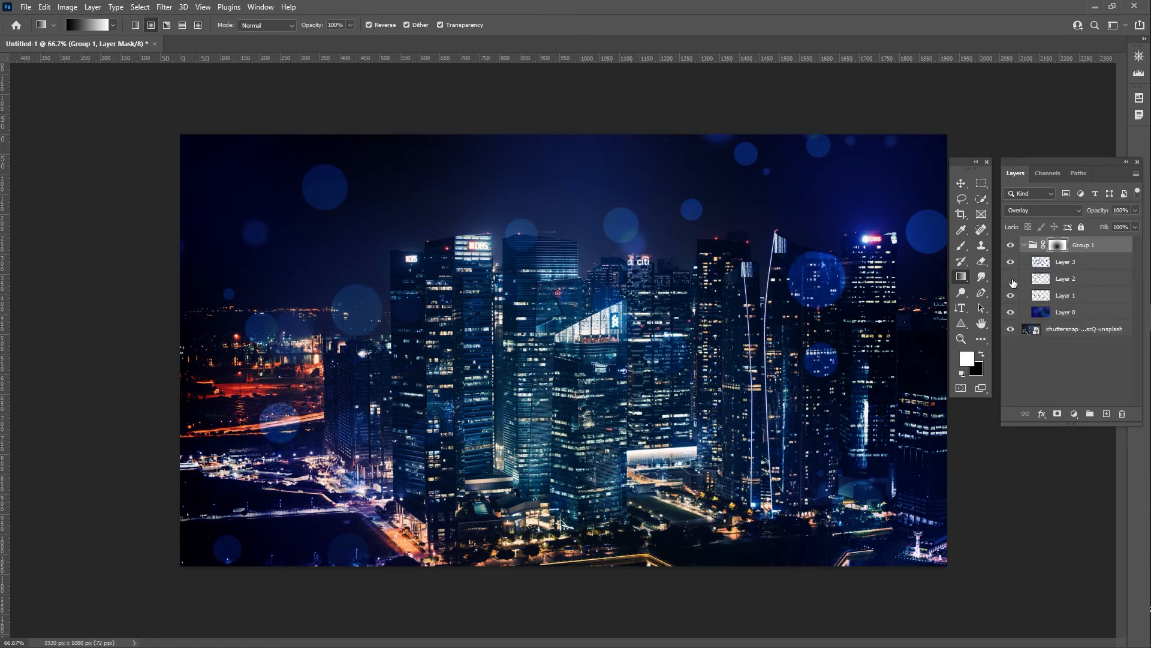
left_click(1011, 280)
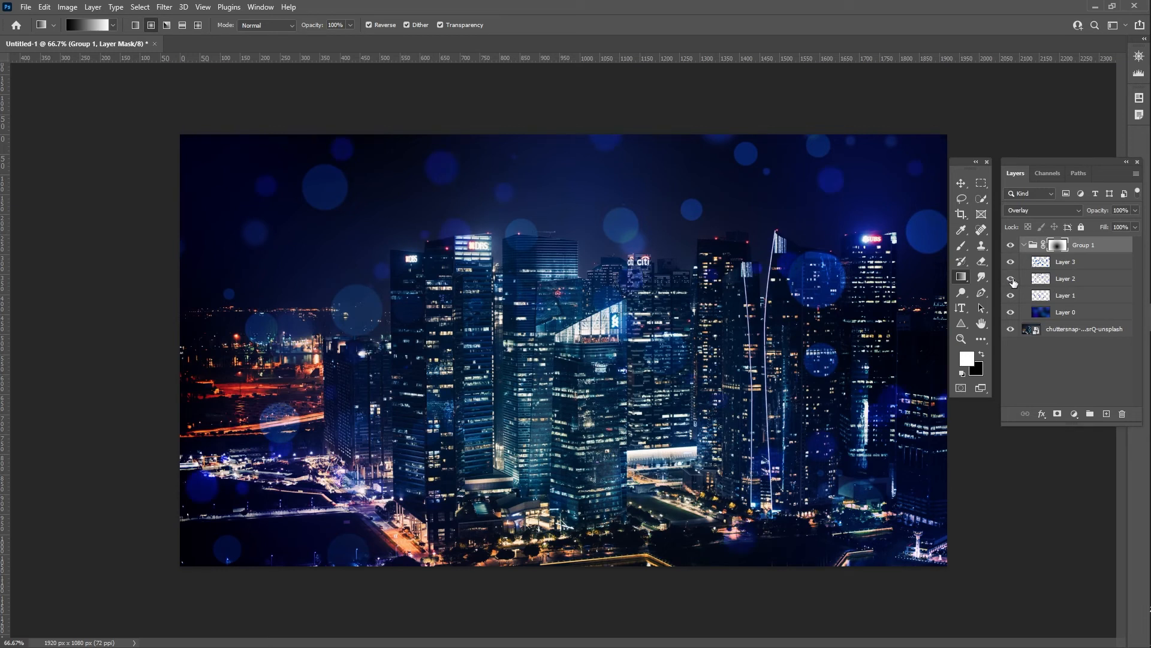
left_click(1013, 280)
left_click(1013, 281)
left_click(1082, 280)
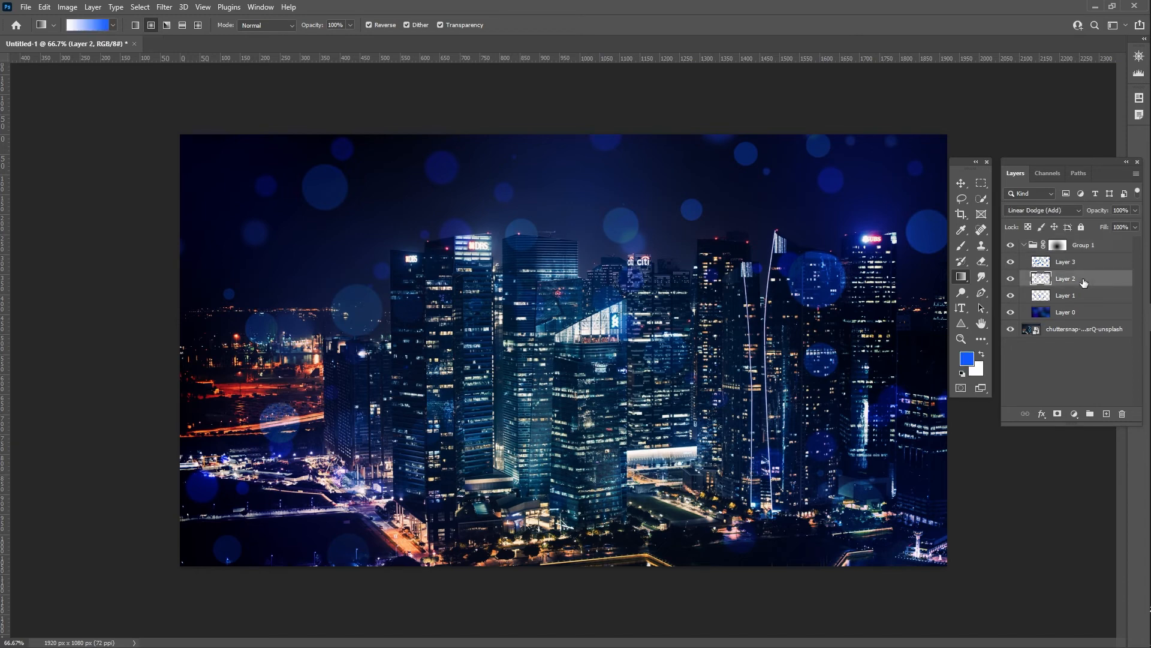
left_click(164, 7)
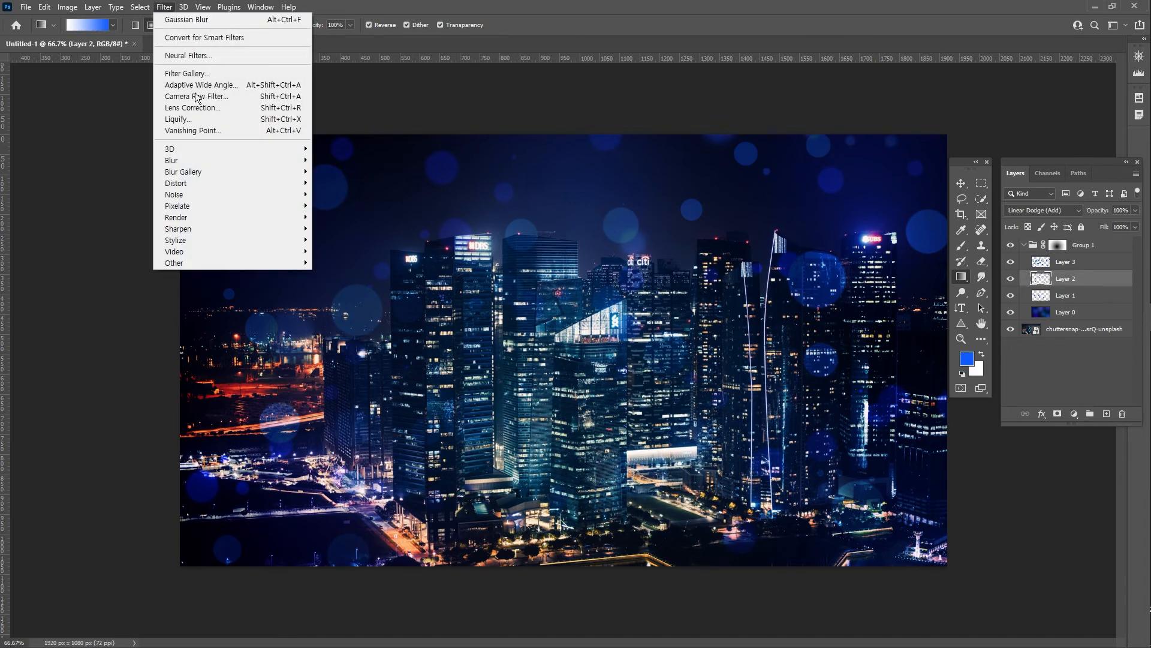
mouse_move(225, 155)
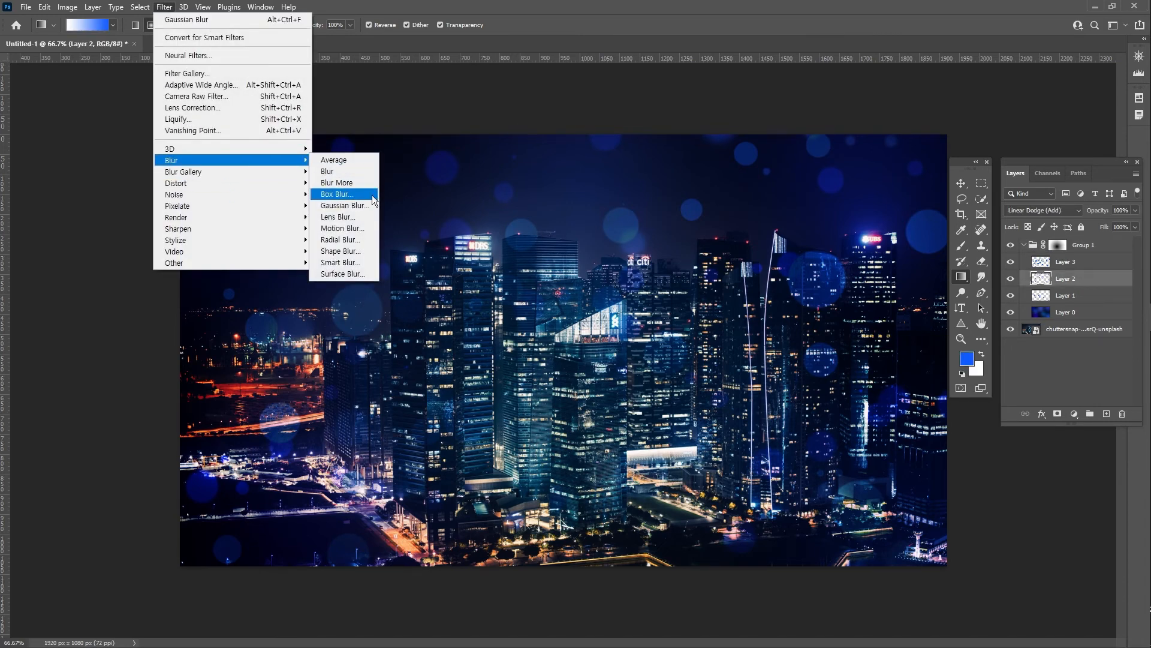
left_click(345, 205)
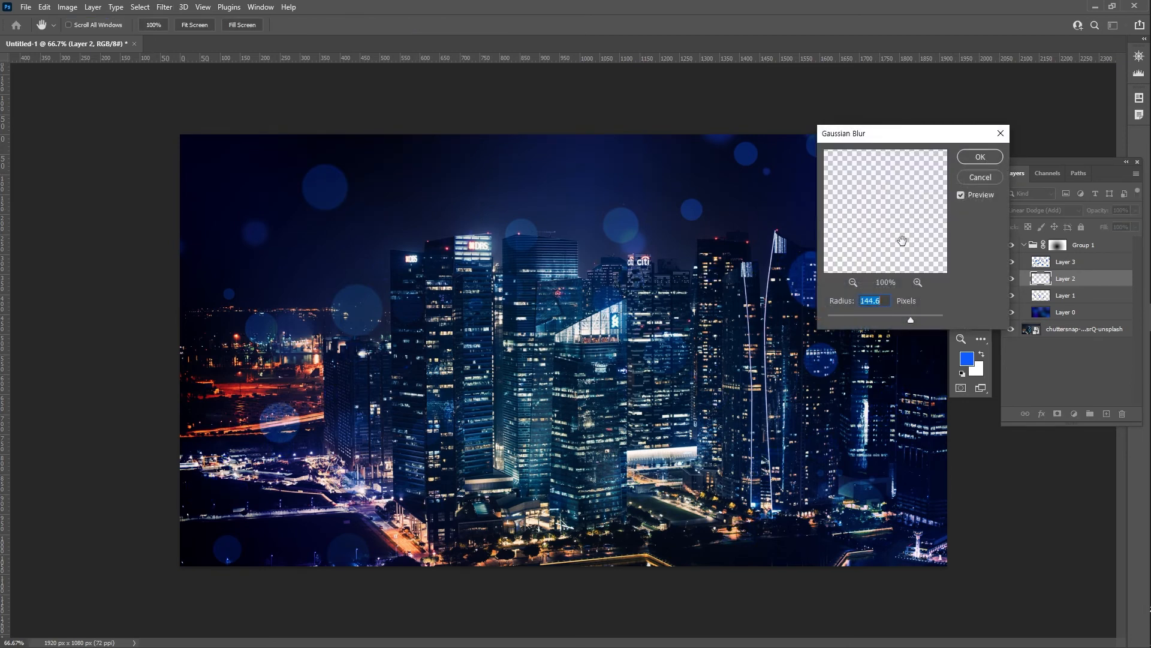
mouse_move(871, 318)
left_mouse_down()
mouse_move(847, 317)
mouse_move(874, 319)
left_mouse_up()
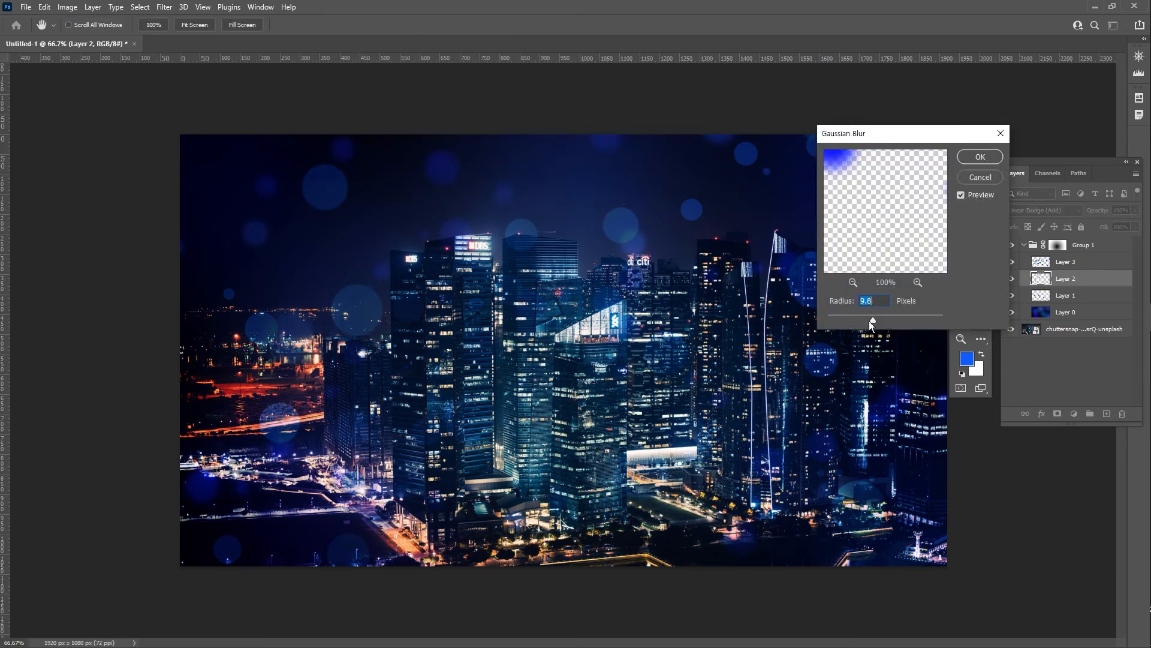
left_click(974, 158)
- Apply a Gaussian Blur of 3.8 pixels to Layer 3 and lower its opacity to 96%
left_click(1009, 262)
left_click(1010, 263)
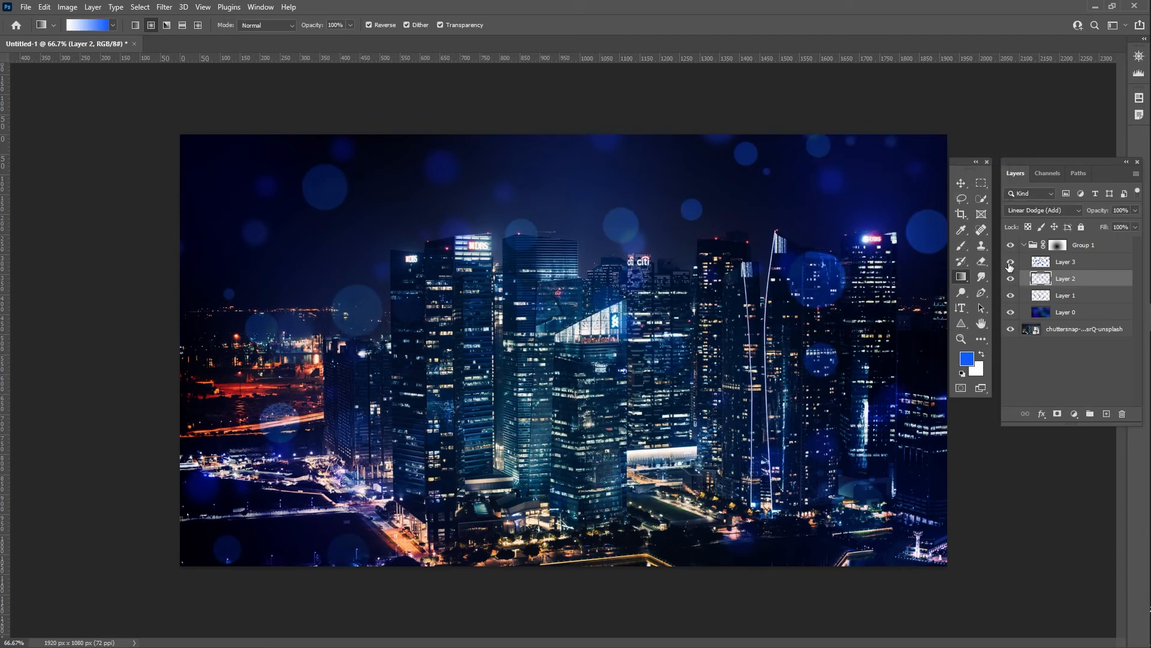
left_click(1028, 268)
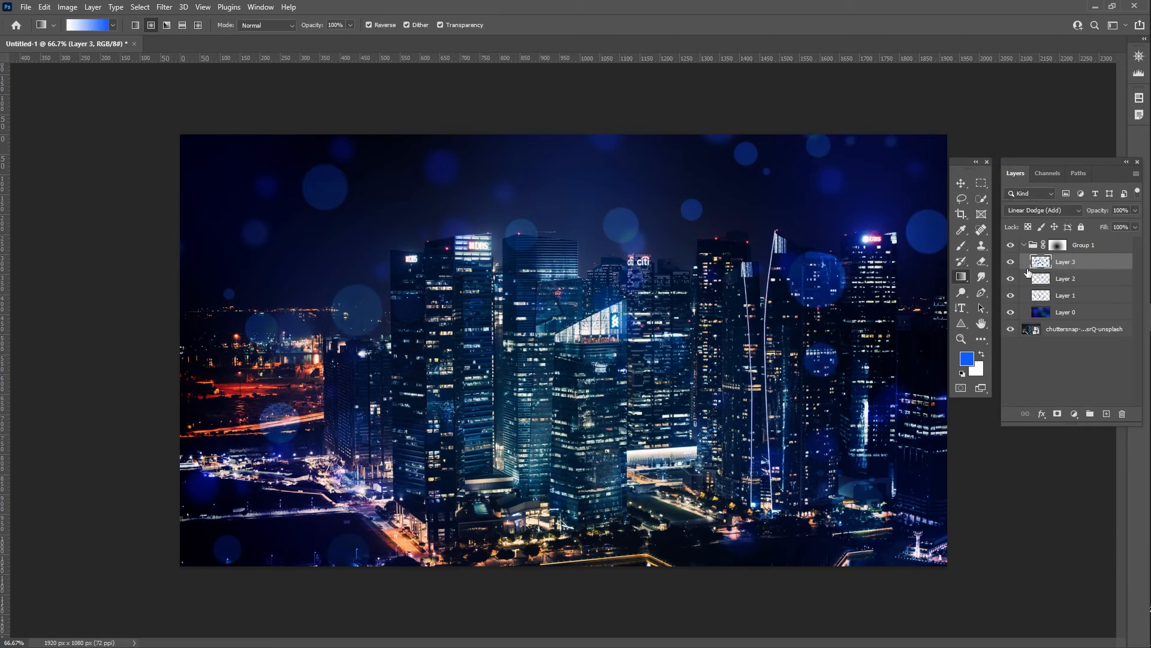
left_click(163, 7)
mouse_move(207, 160)
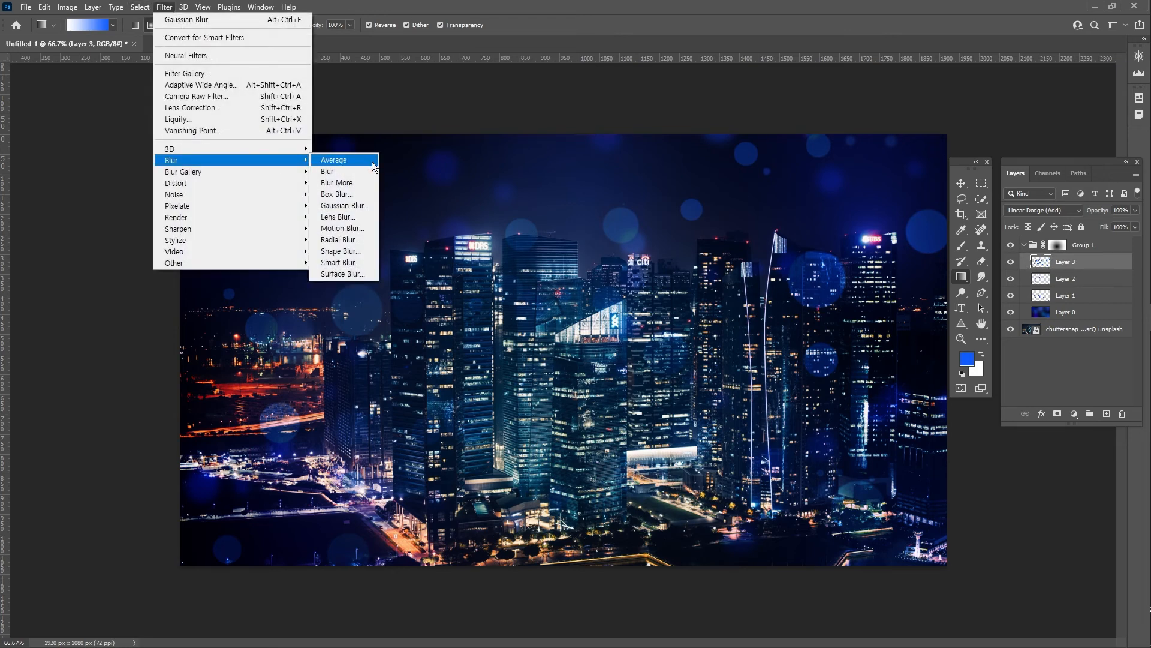
left_click(366, 204)
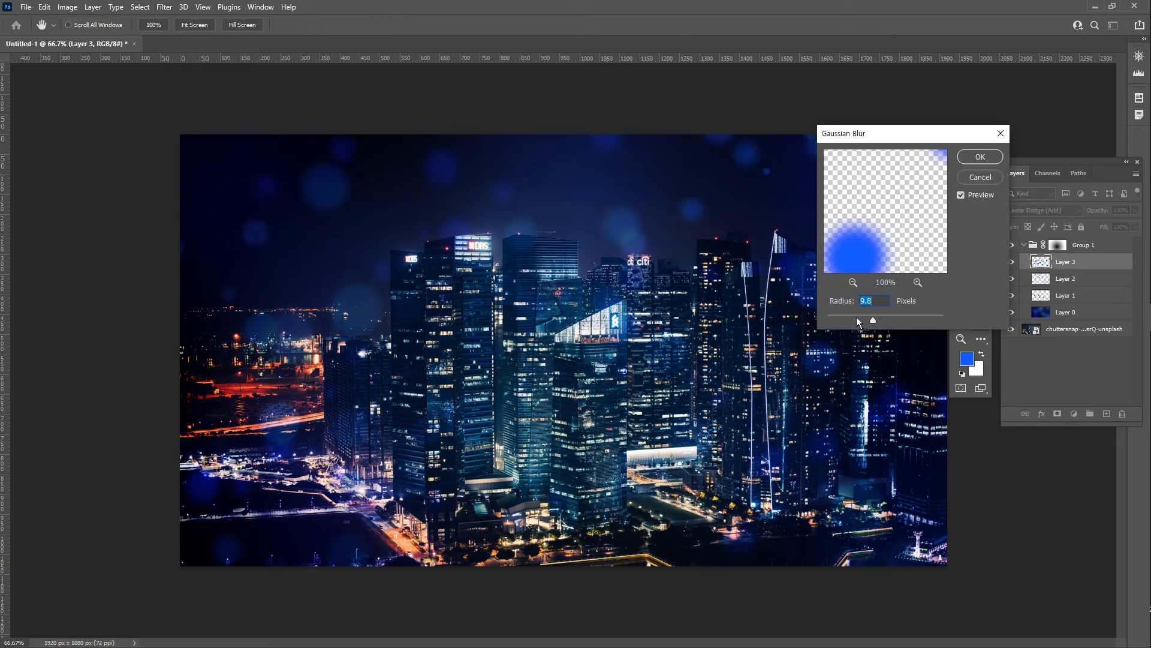
left_click_drag(857, 317, 851, 318)
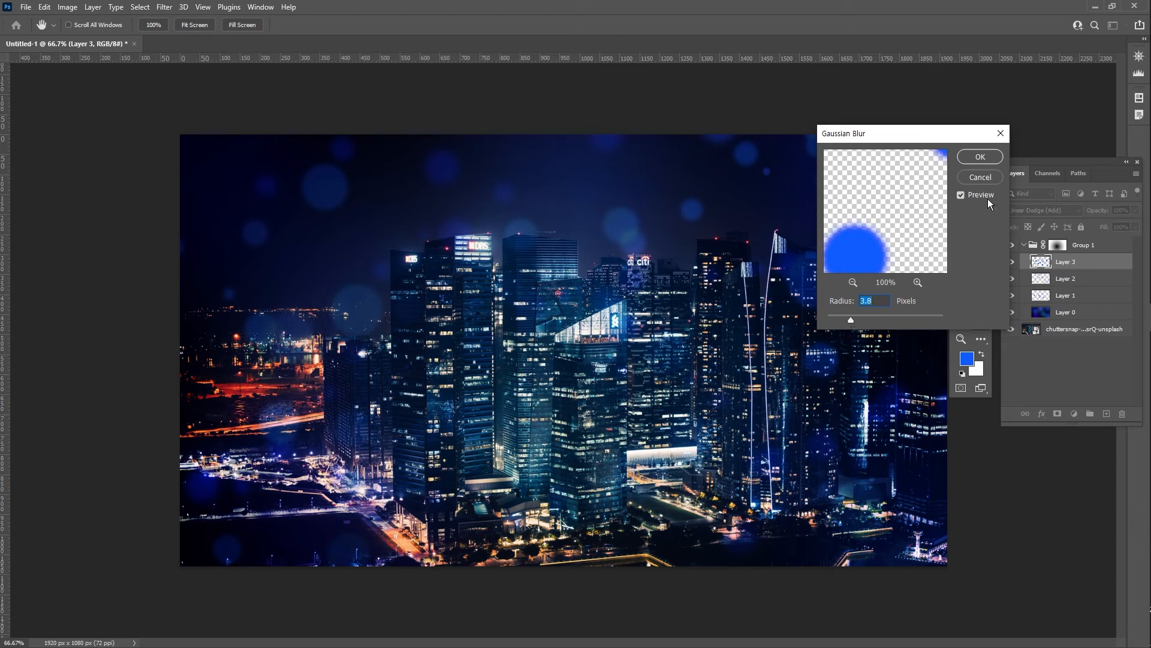
left_click(986, 158)
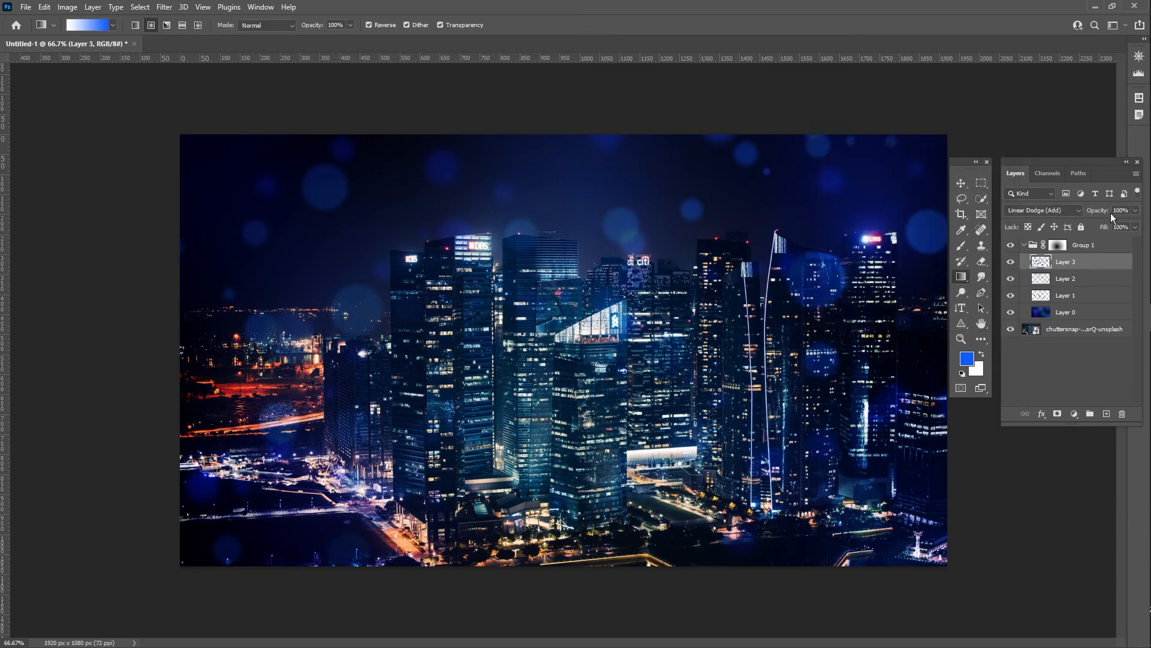
left_click_drag(1111, 213, 1100, 216)
- Enlarge the dots of Layer 3 with a free transform around the centre, extending the layer past the canvas edges
left_click(1068, 245)
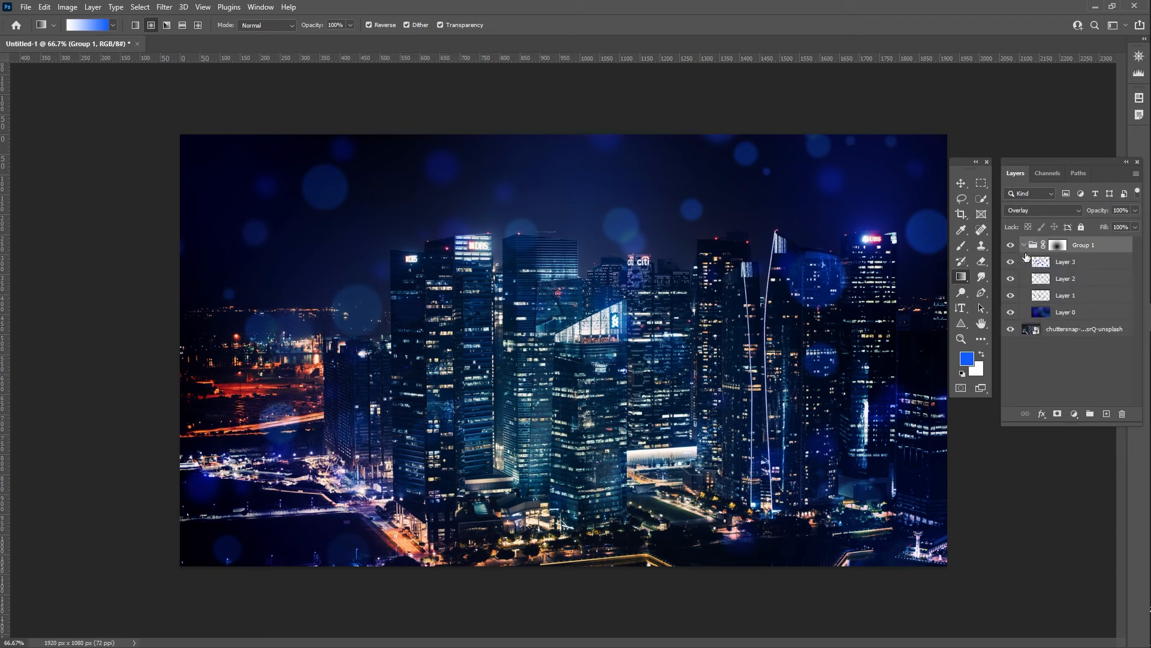
left_click(1067, 265)
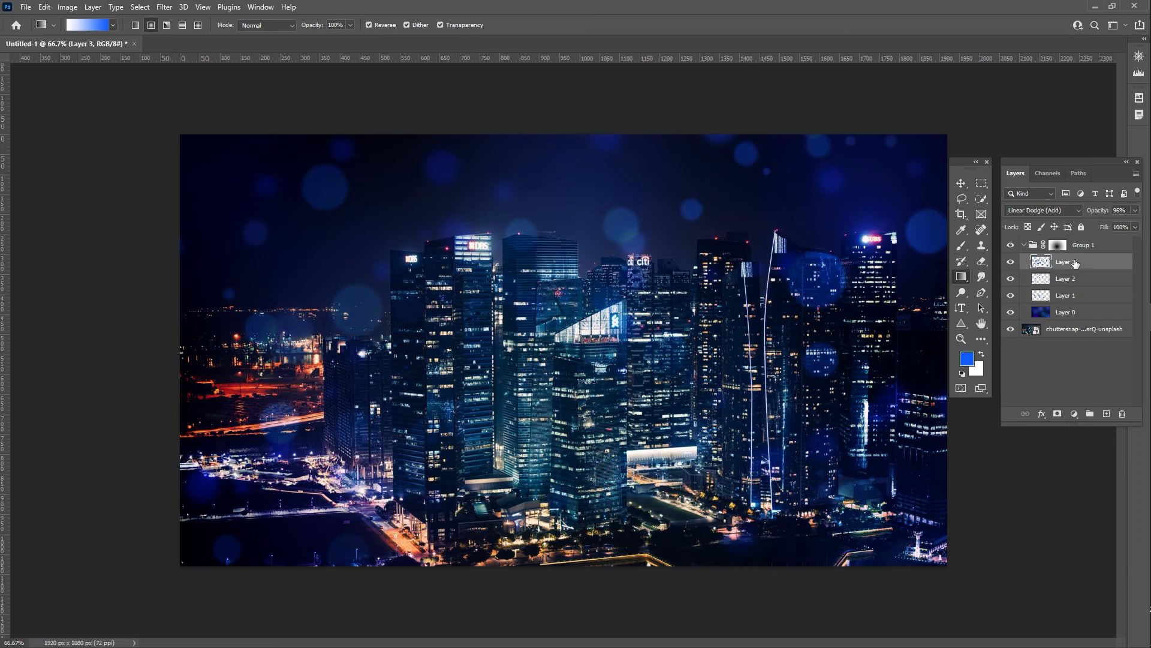
key("ctrl+t")
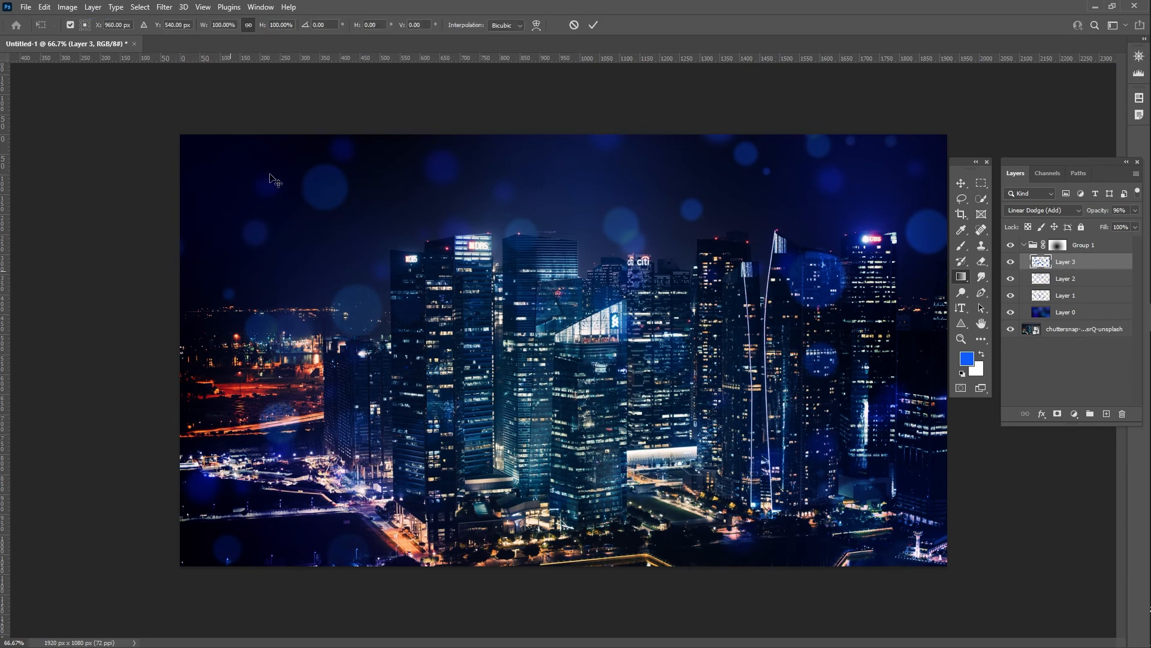
left_click_drag(182, 133, 119, 112)
key("Return")
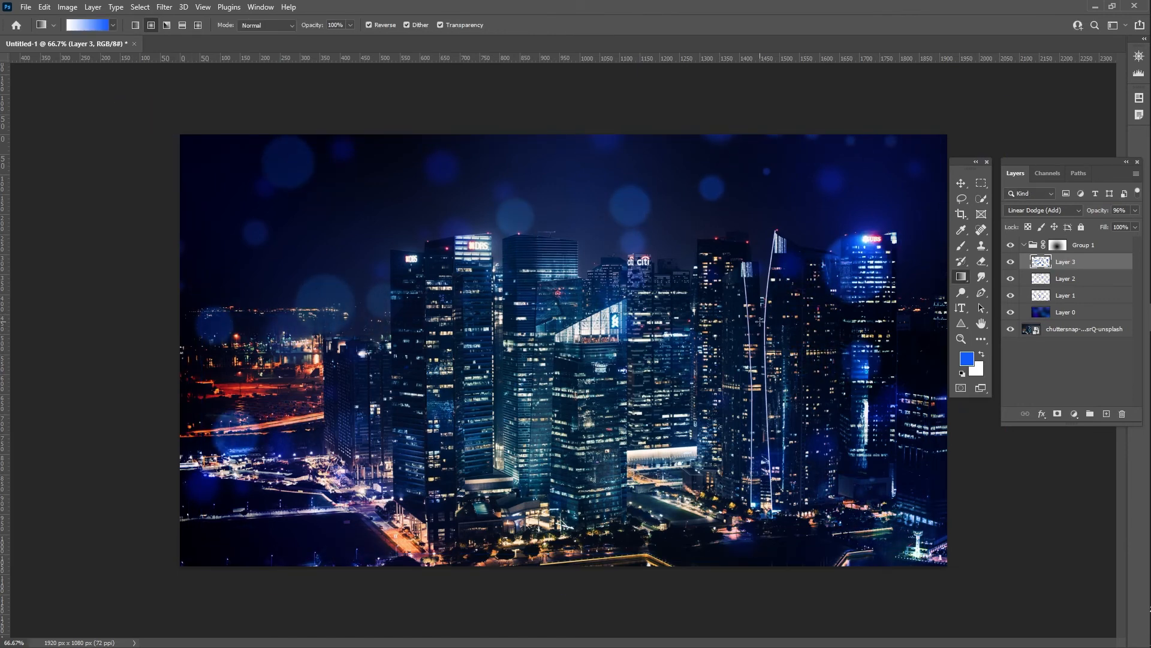
- Collapse Group 1, add a Hue/Saturation adjustment layer above it, and show the adjustment's settings
left_click(1023, 246)
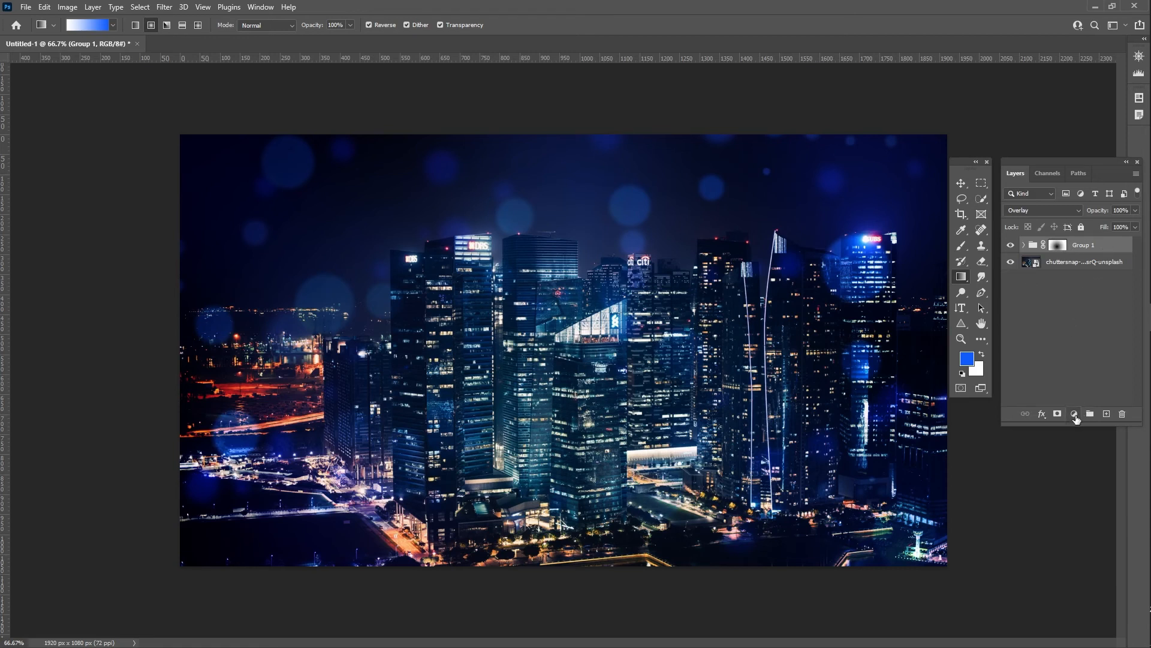
left_click(1075, 413)
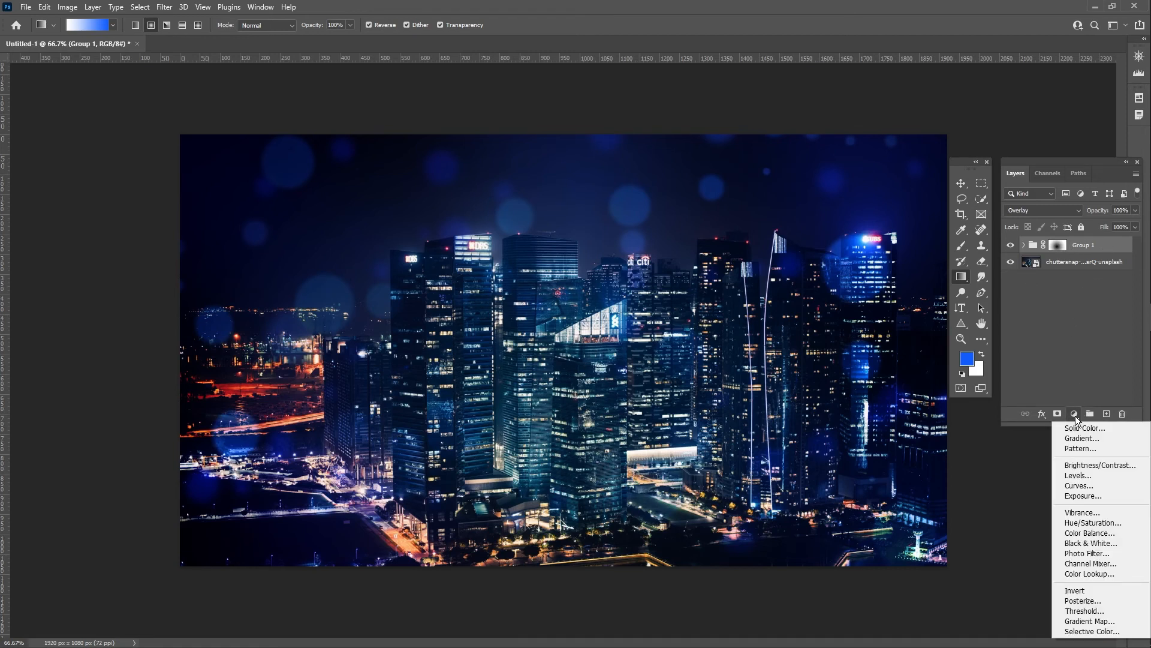
left_click(1094, 522)
left_click(1024, 364)
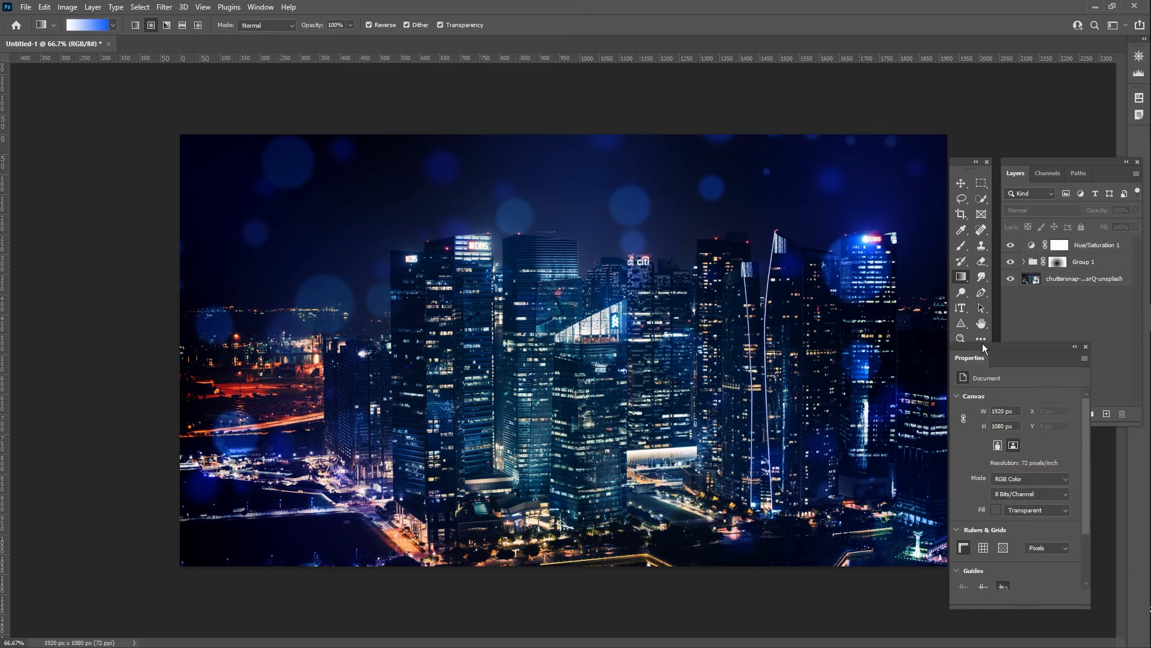
left_click(1060, 244)
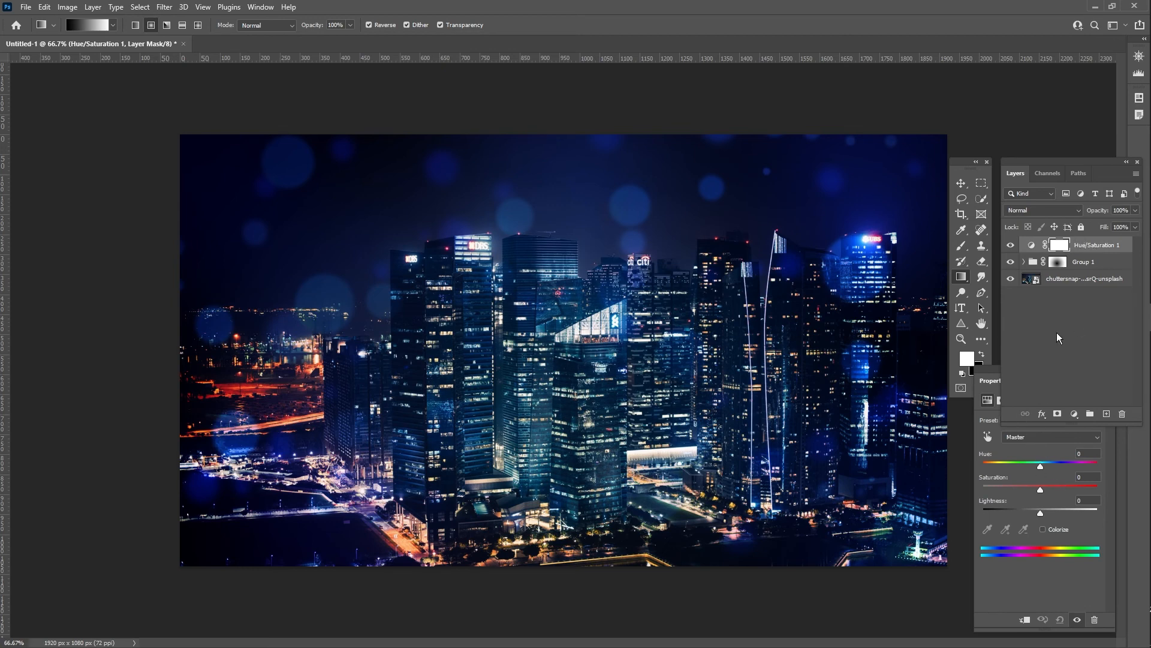
- Clip the Hue/Saturation adjustment to Group 1 so only the bokeh is affected, and set its hue to -34
left_click(998, 380)
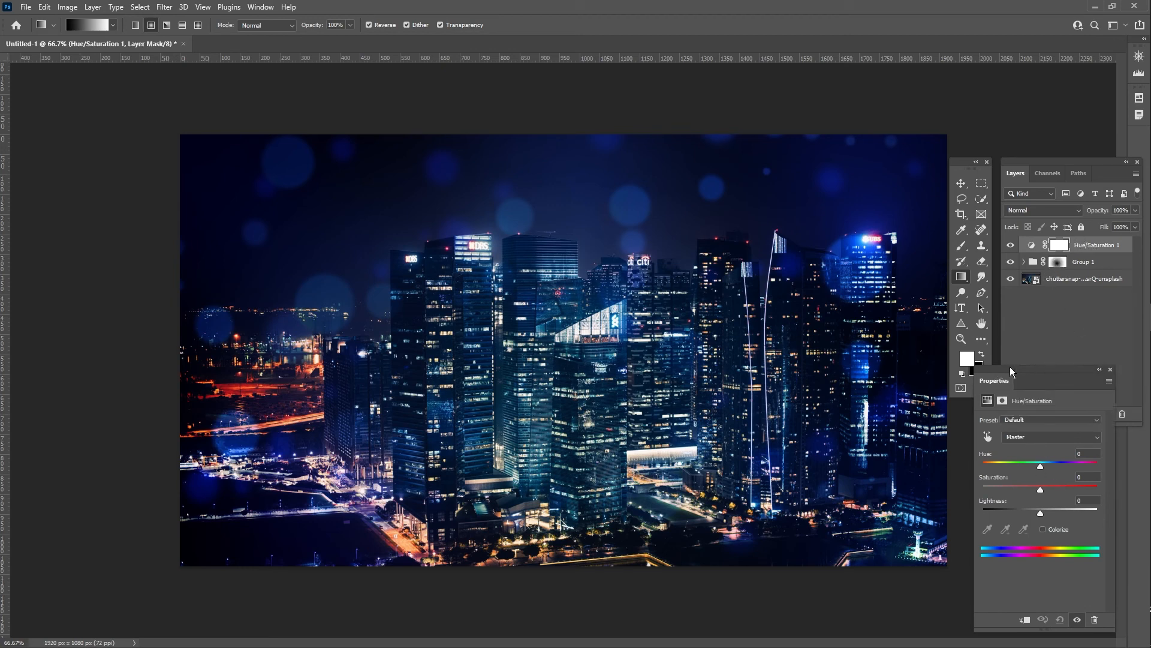
left_click_drag(1011, 370, 838, 164)
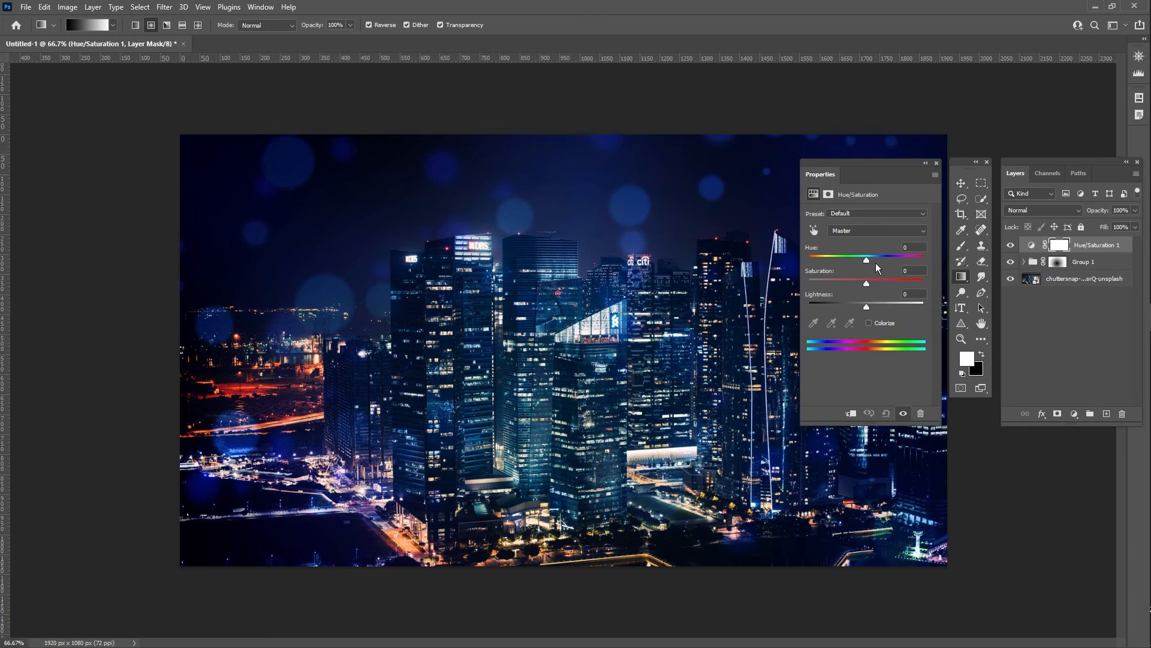
left_click_drag(867, 259, 863, 259)
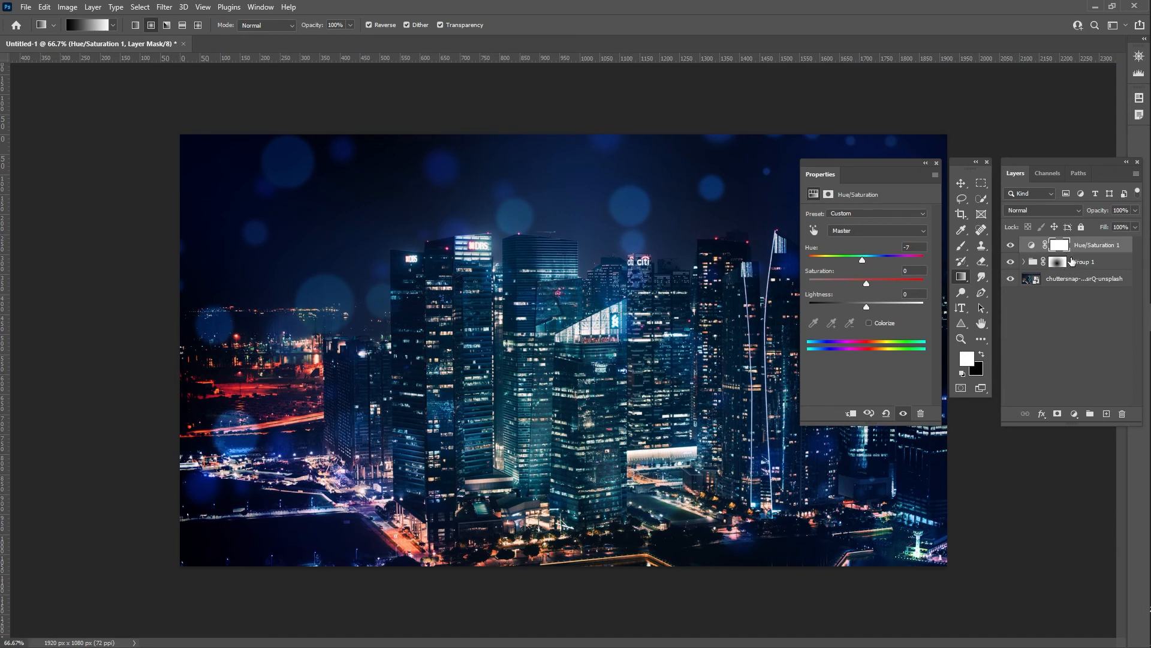
left_click(852, 420)
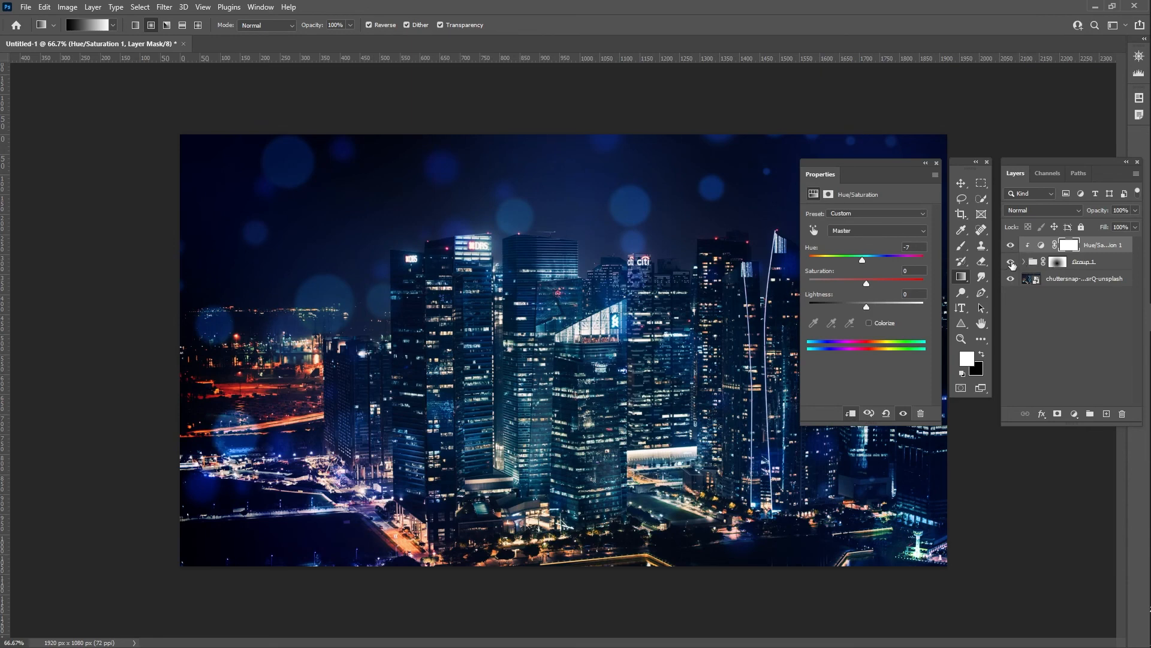
left_click_drag(863, 259, 847, 261)
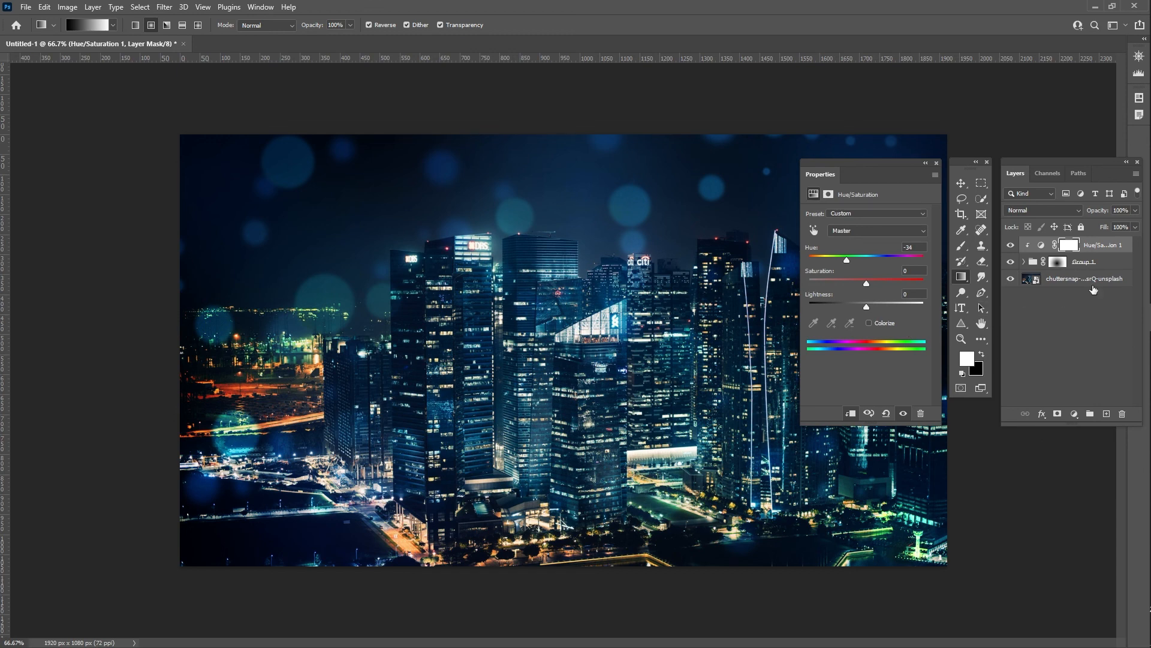
- Replace the skyline photo with the pancake photo beneath Group 1, hiding the skyline layer and enlarging the new photo to cover the canvas
left_click(1024, 279)
left_click(1011, 279)
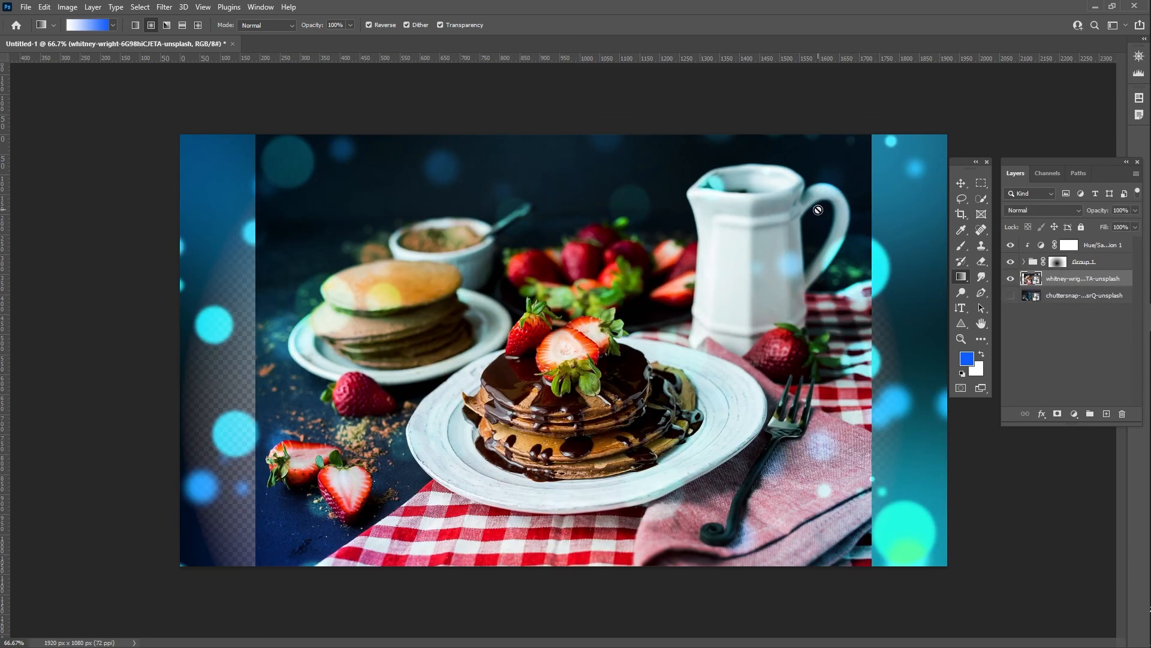
key("ctrl+t")
left_click_drag(873, 132, 979, 73)
key("Return")
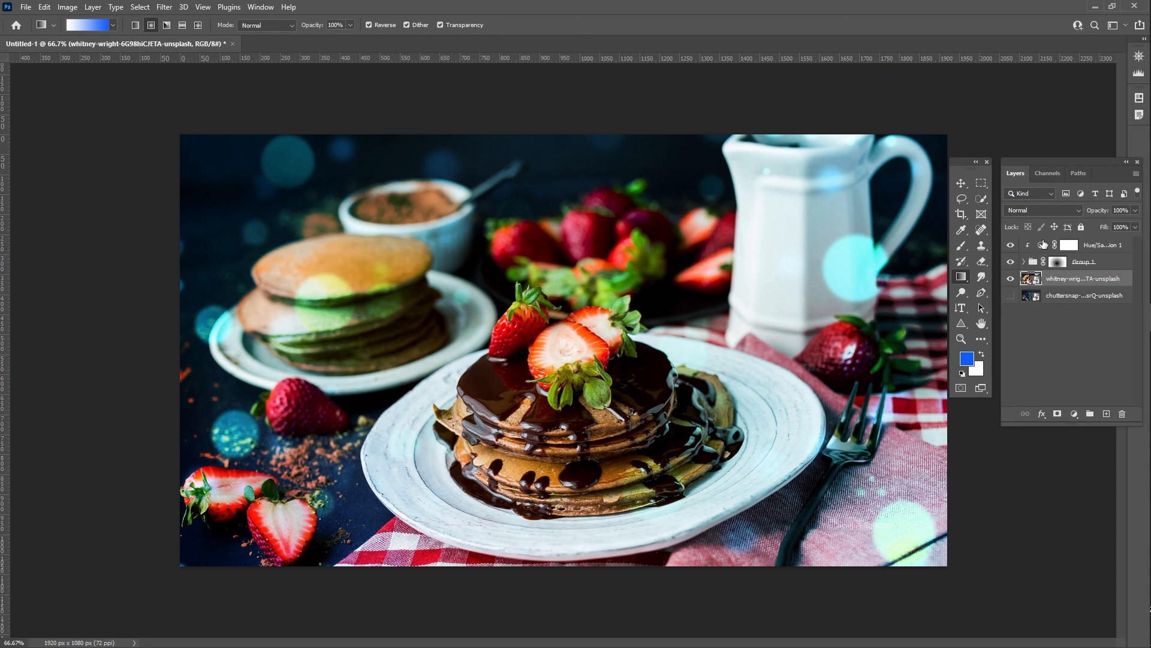
- Set the hue of the clipped Hue/Saturation adjustment to -13 to suit the pancake photo
double_click(1041, 248)
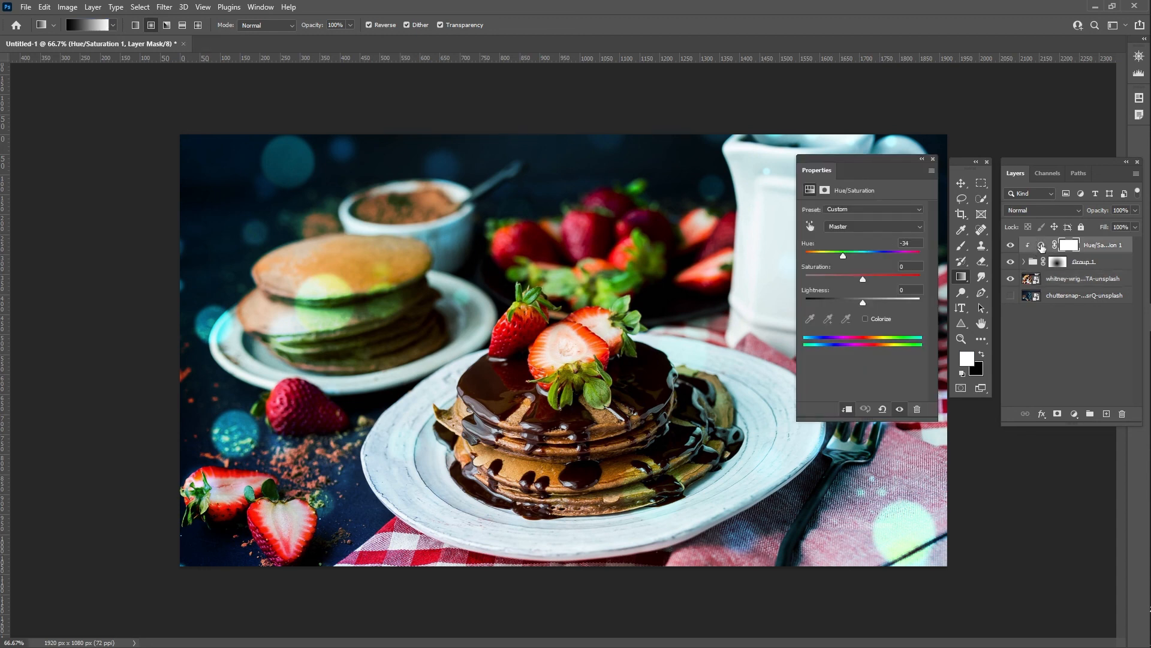
left_click_drag(855, 254, 848, 259)
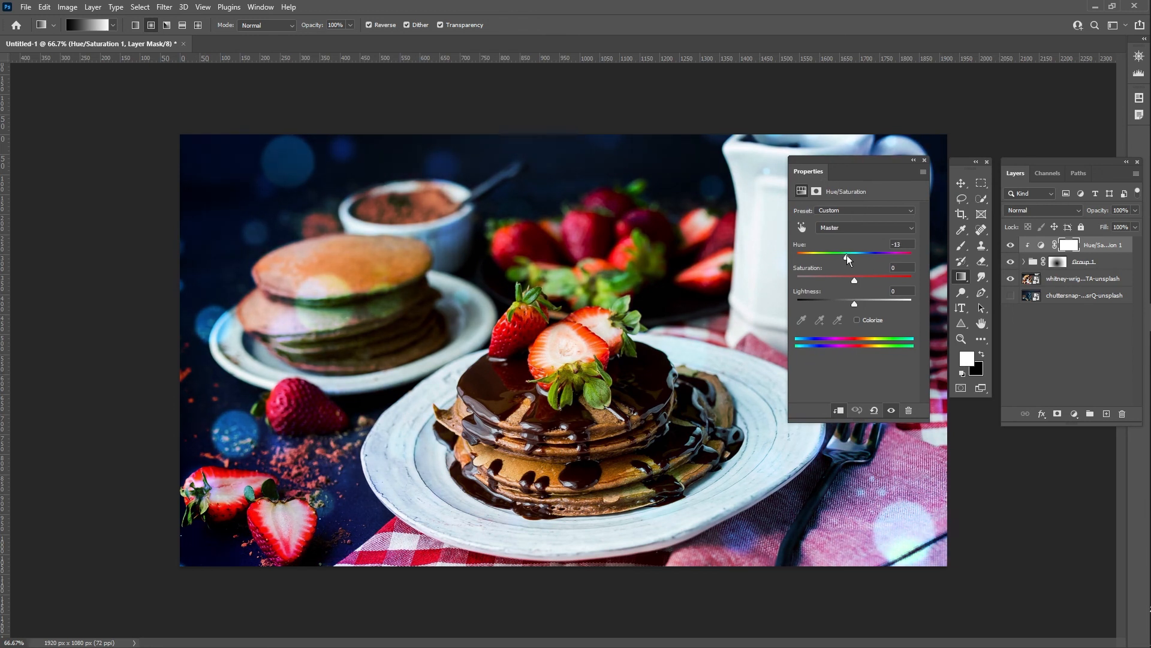